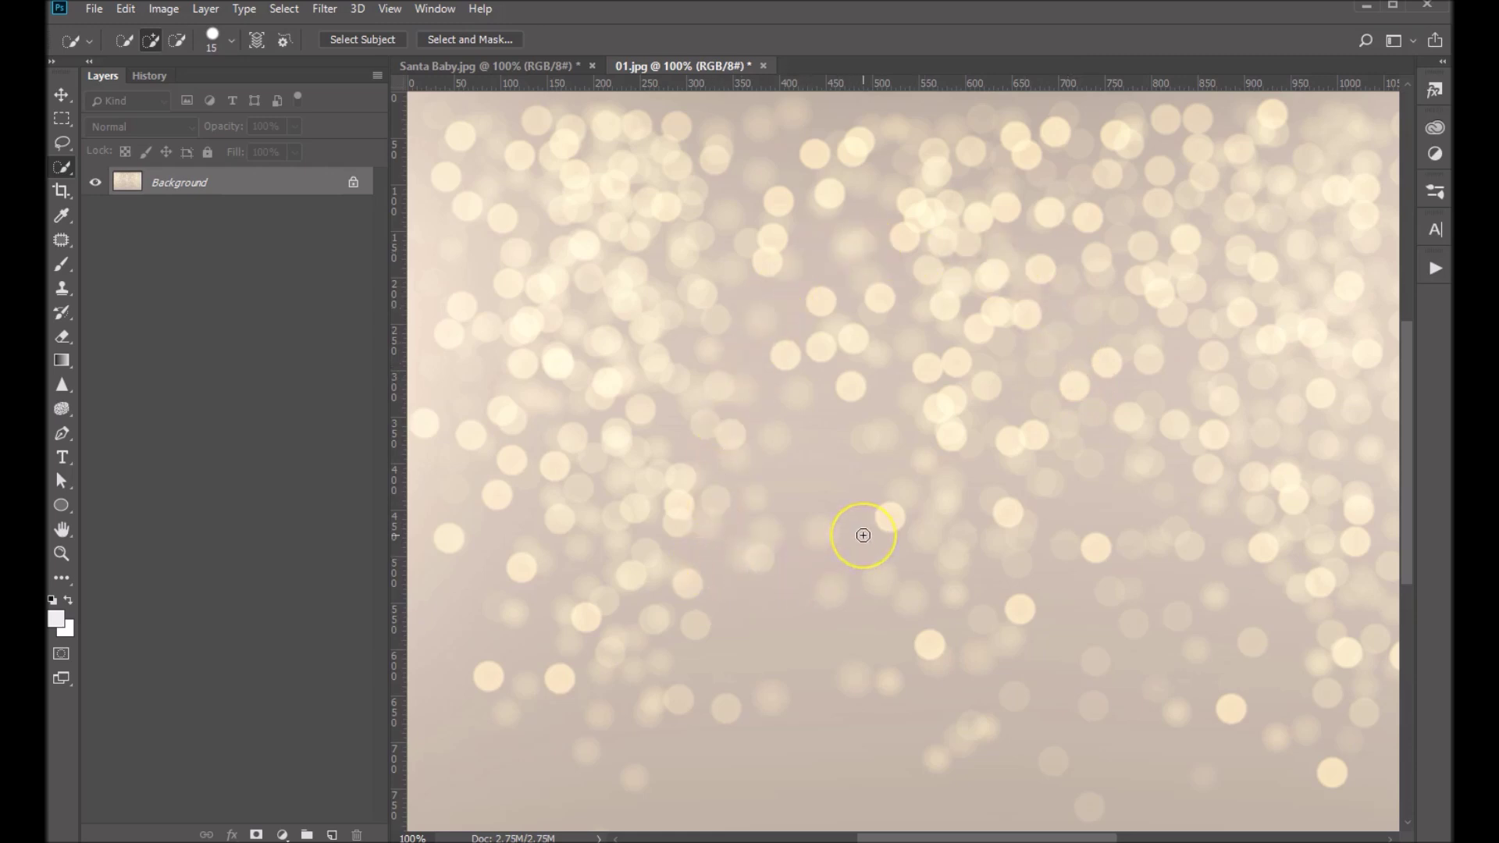
Switch to the Santa Baby.jpg document and convert its Background into a regular layer named "Santa Baby"
left_click(776, 542)
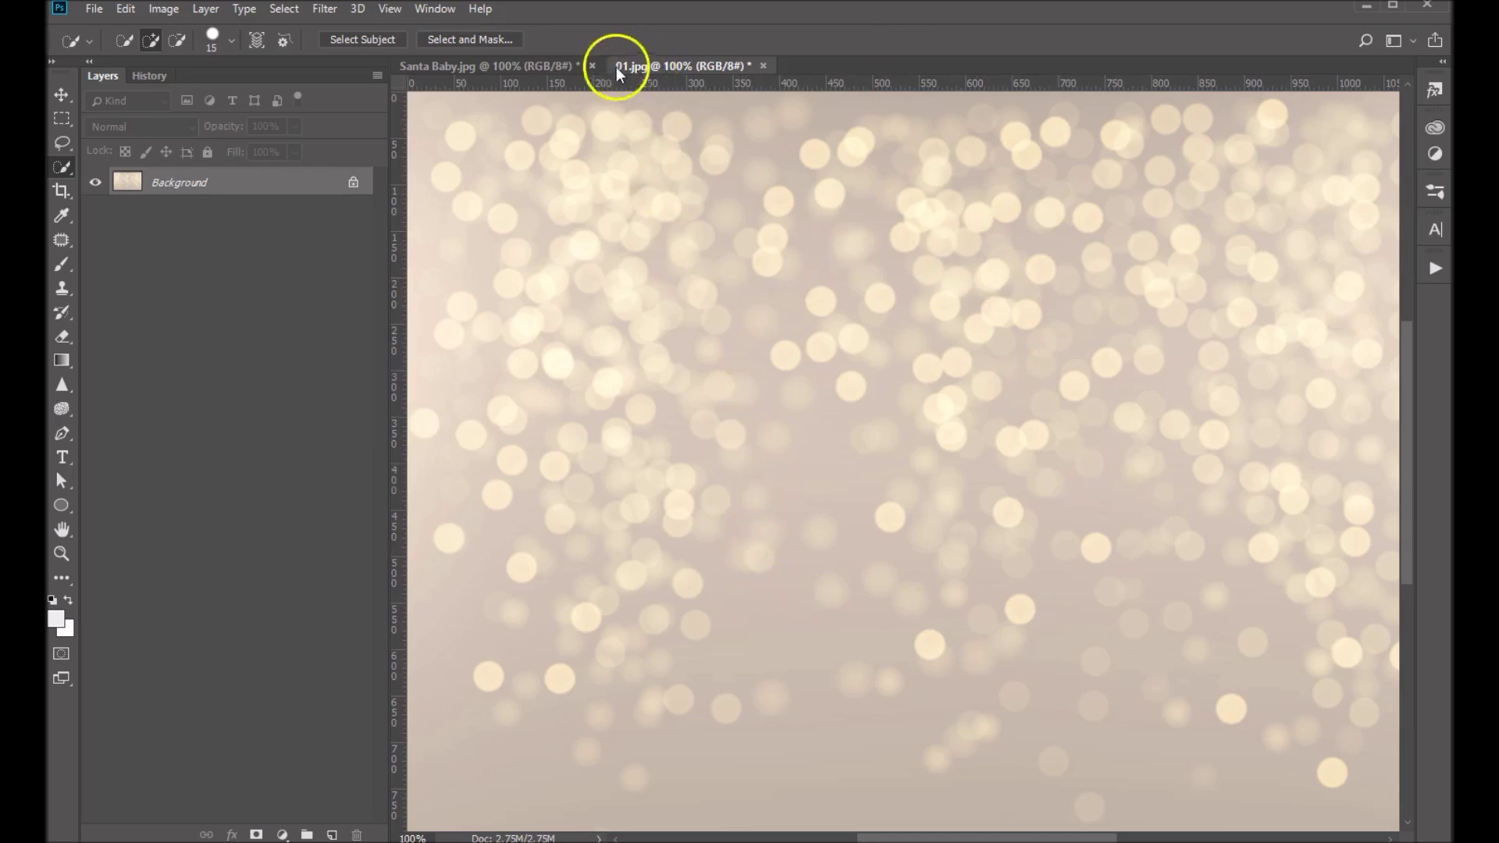
left_click(544, 71)
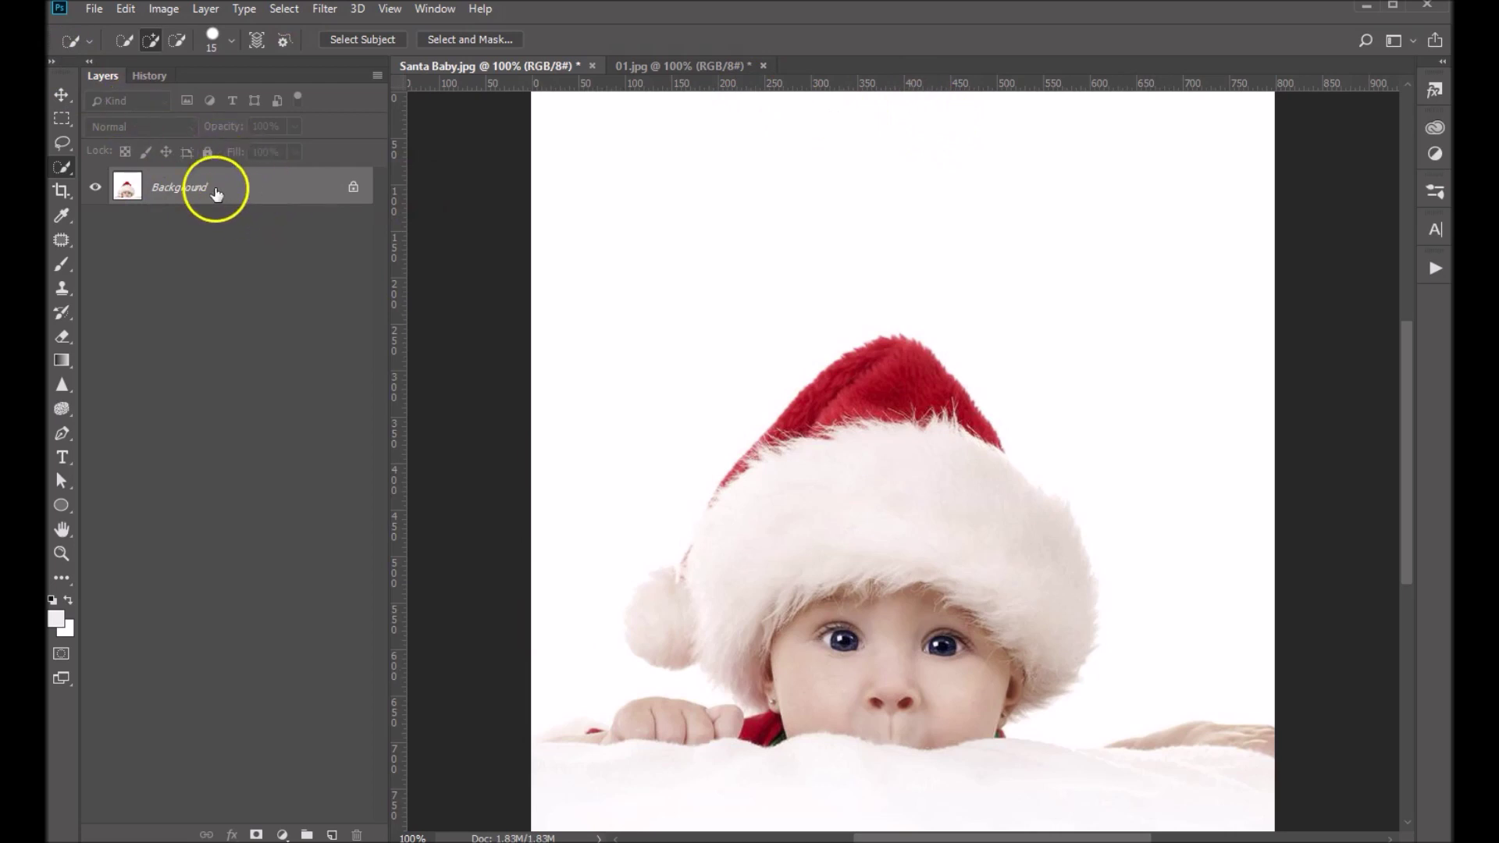
double_click(215, 190)
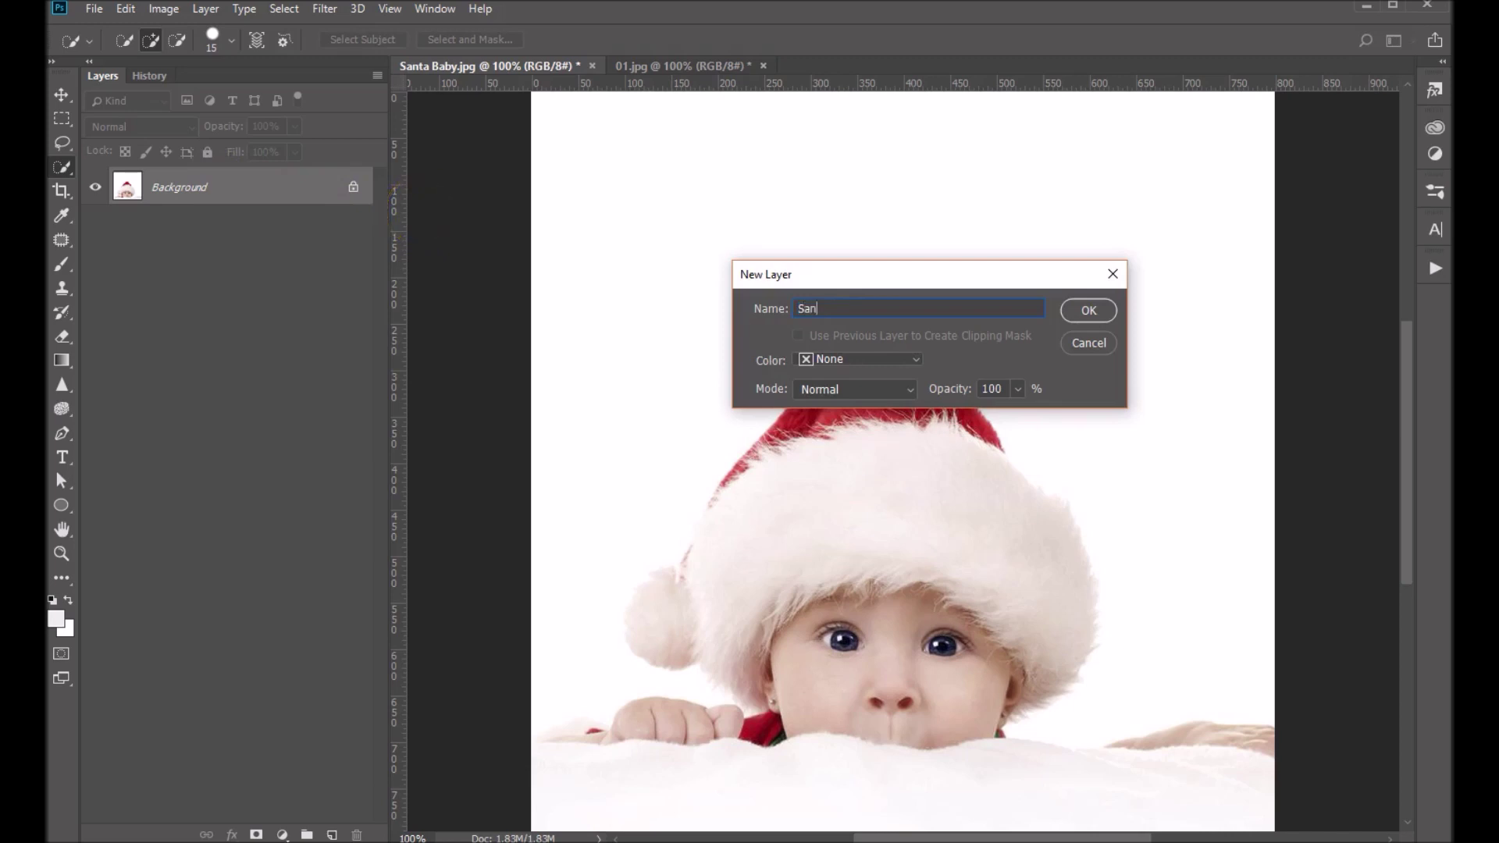
key("Return")
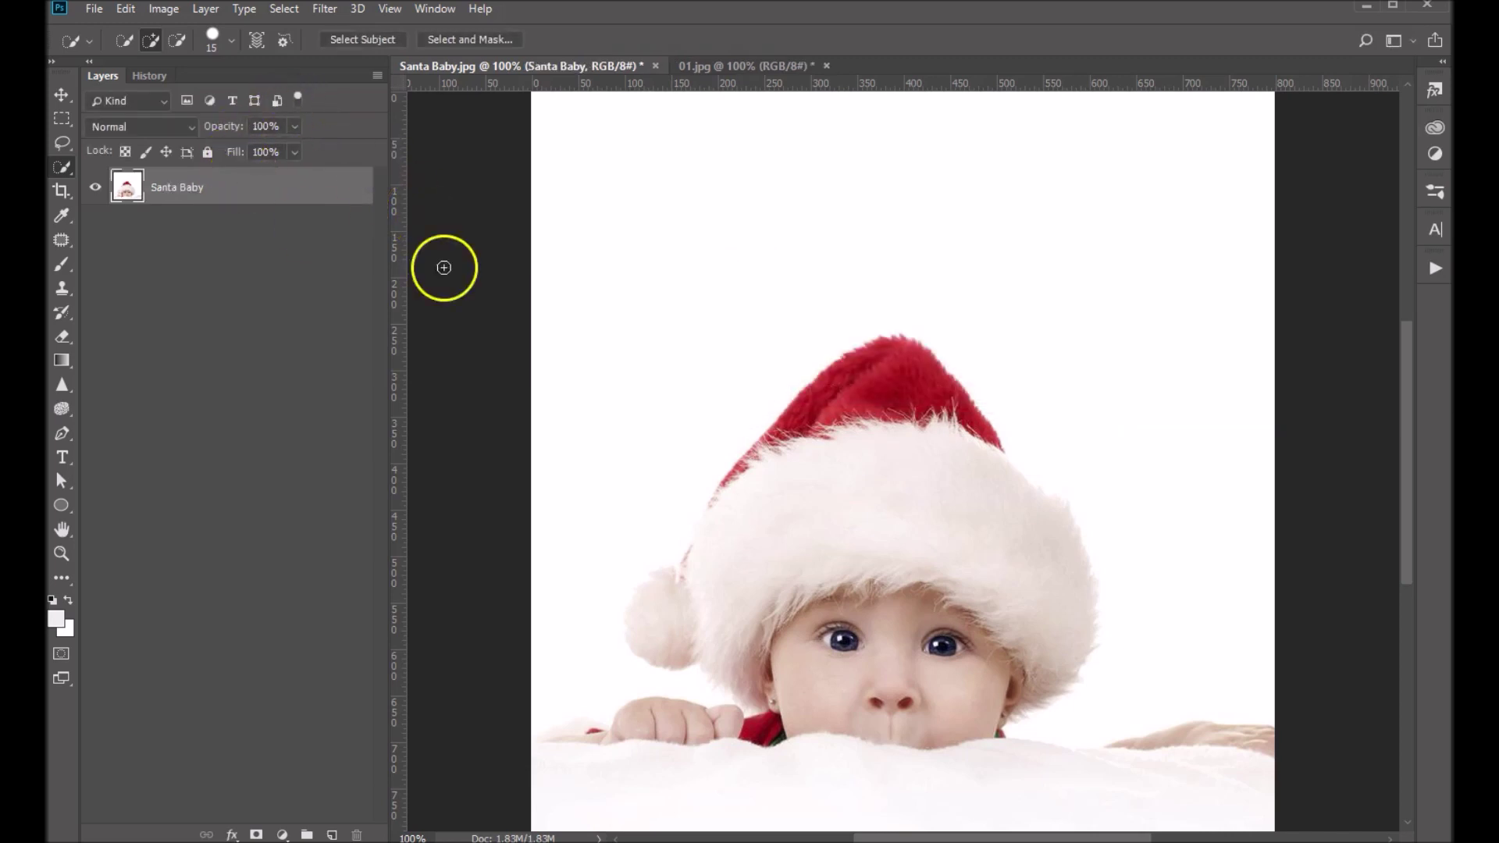
Bring the 01.jpg bokeh image into Santa Baby.jpg, position it to cover the canvas, and place it below the Santa Baby layer
left_click(742, 68)
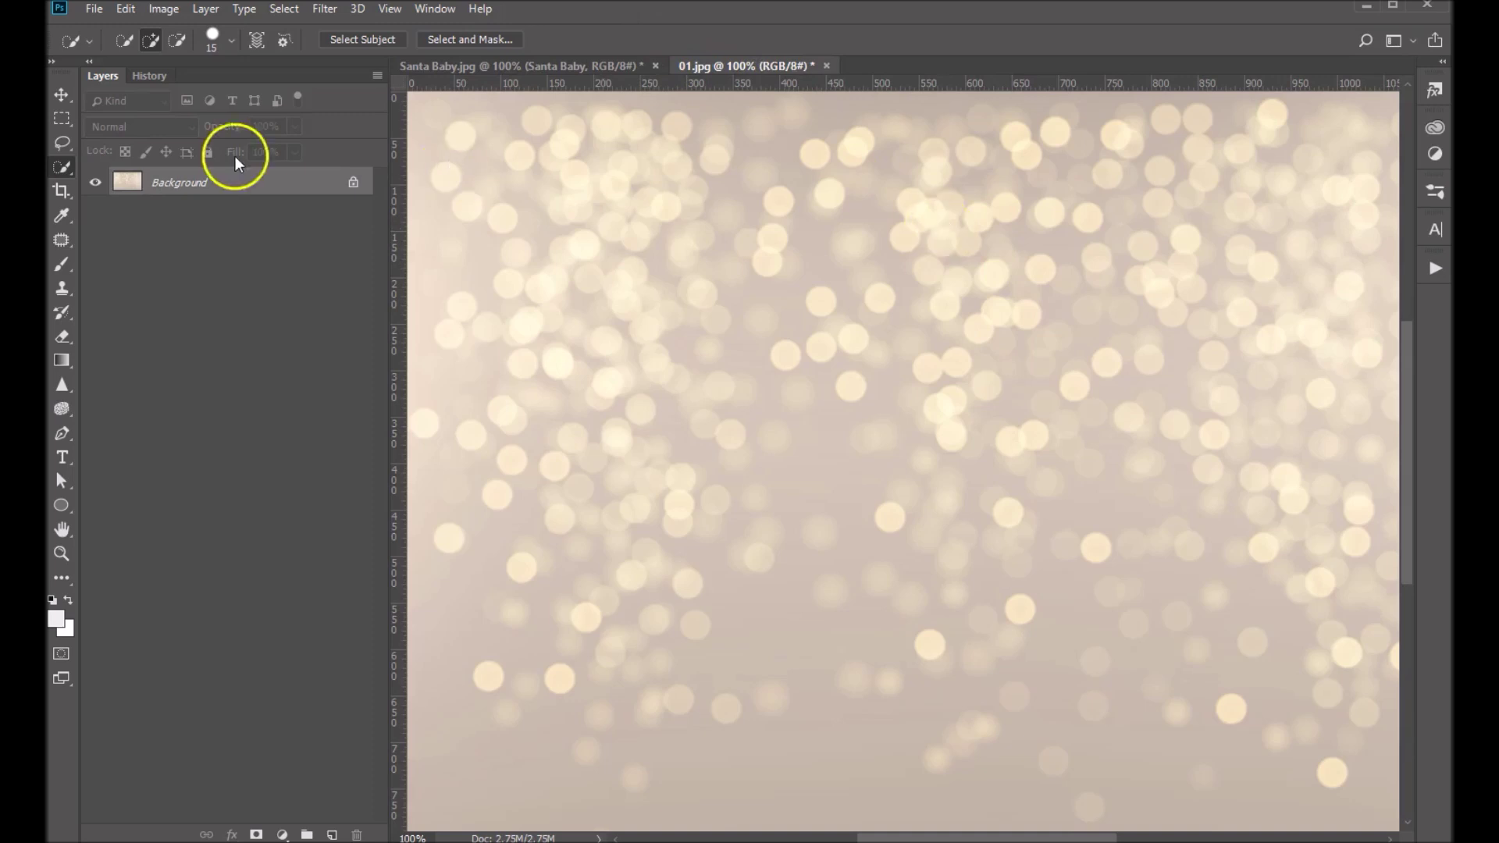
left_click(61, 95)
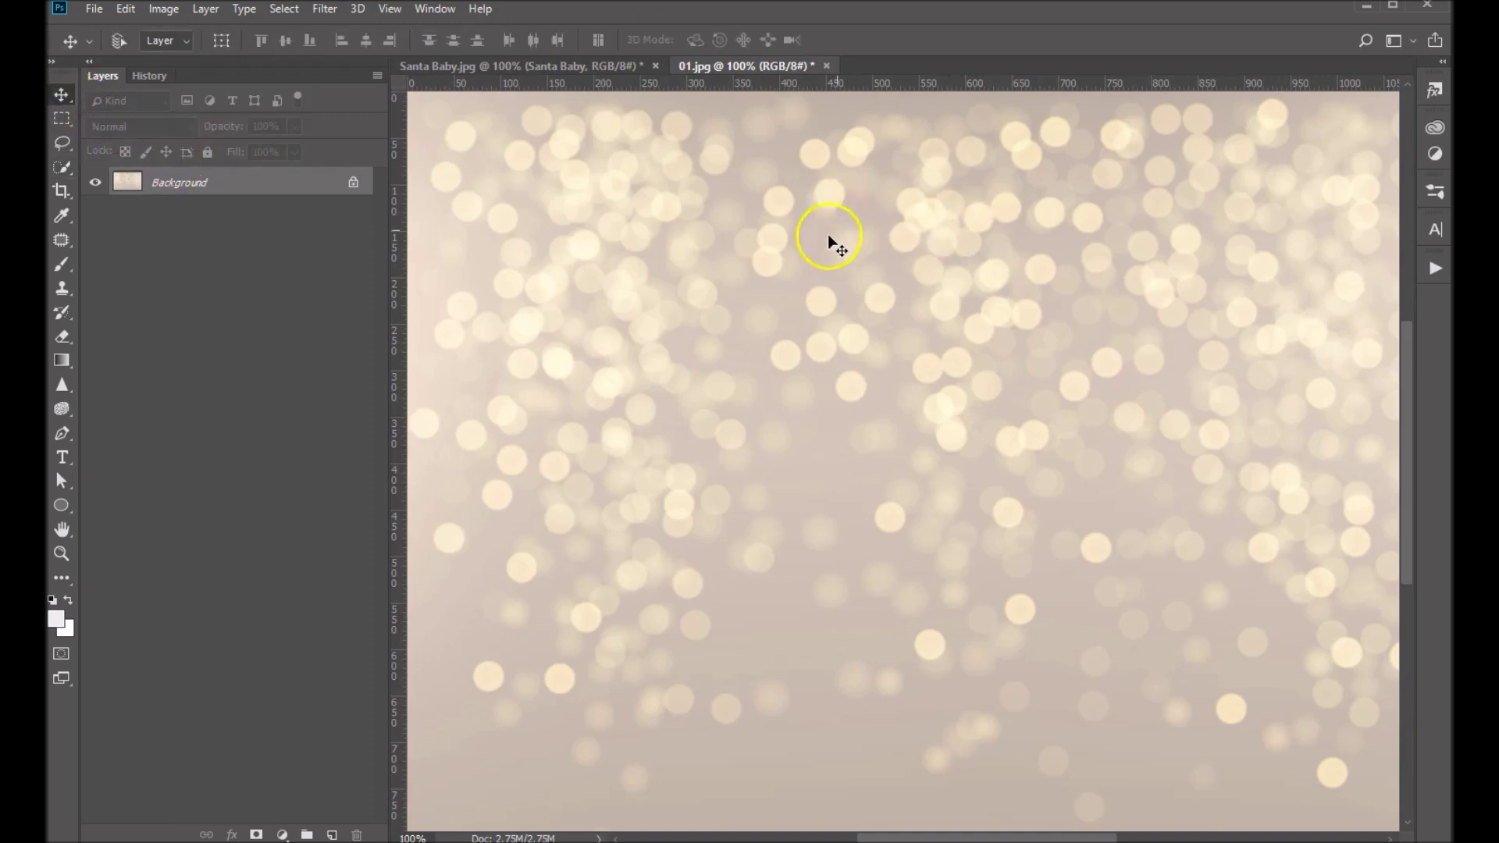
mouse_move(831, 324)
left_mouse_down()
mouse_move(605, 66)
mouse_move(832, 342)
left_mouse_up()
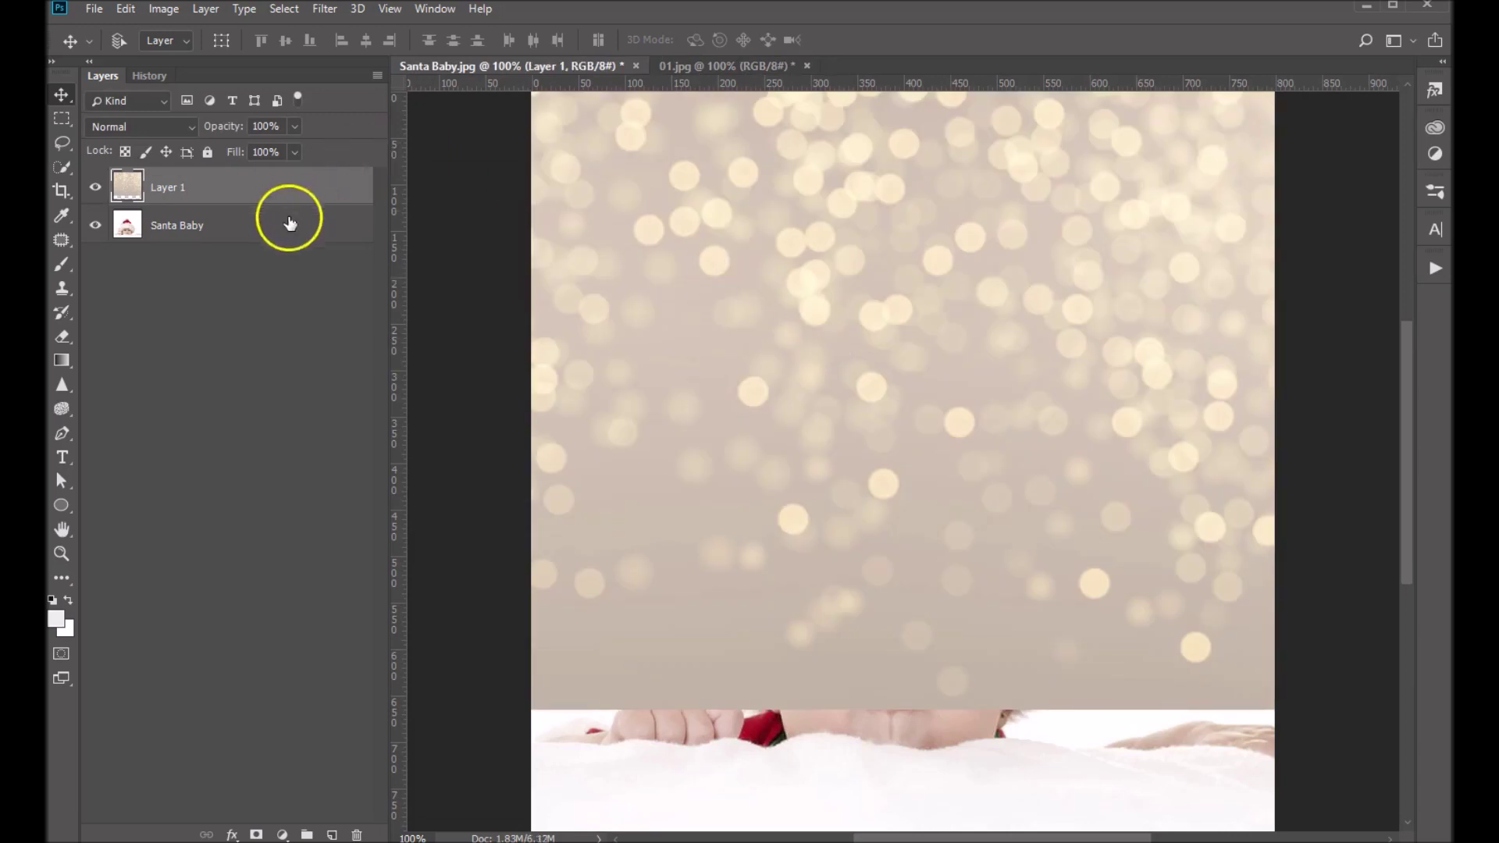
left_click_drag(691, 305, 704, 410)
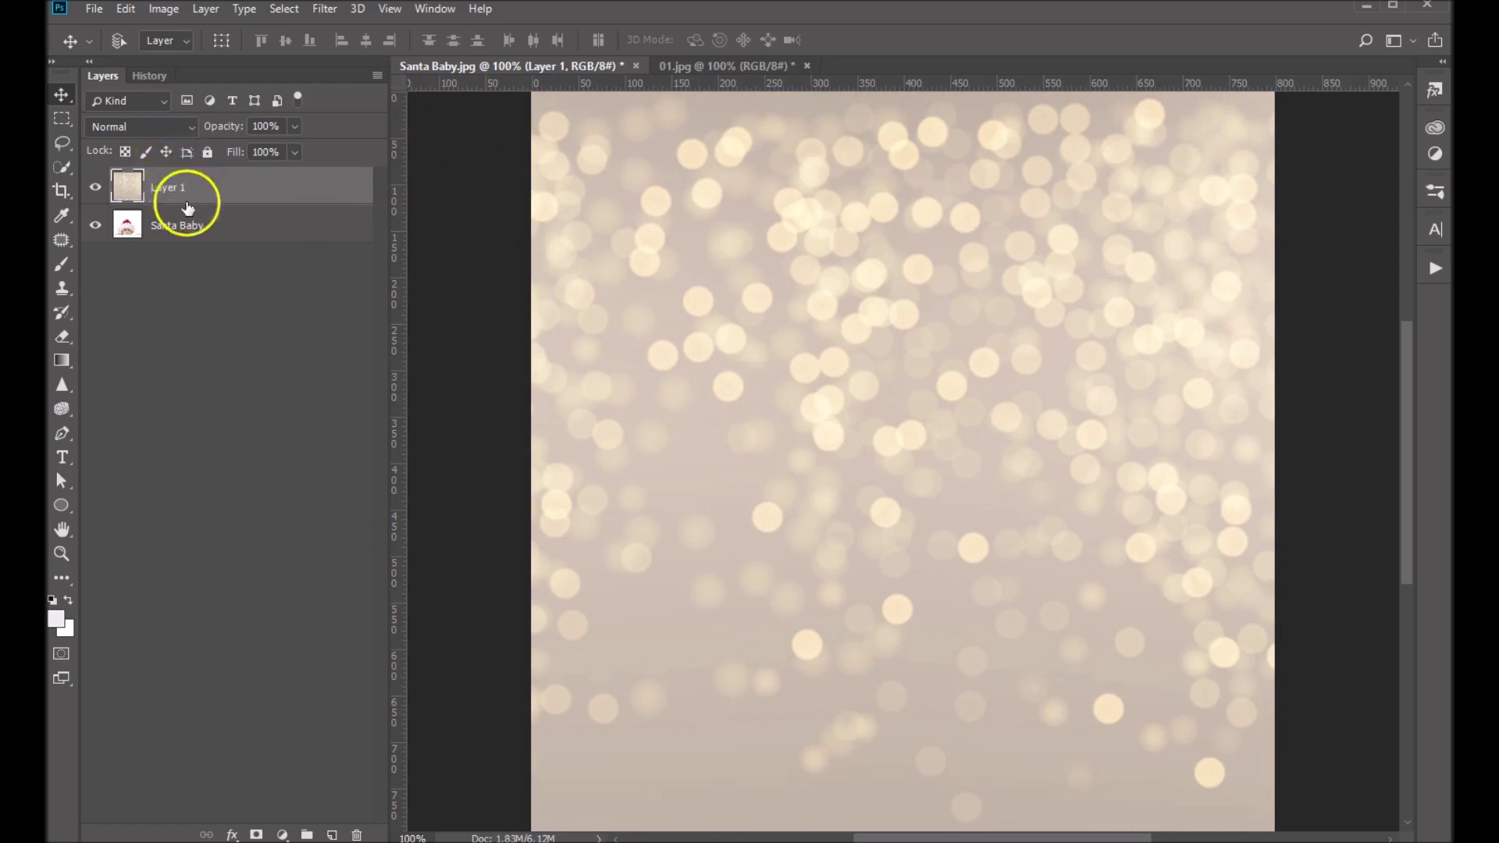
left_click_drag(242, 191, 240, 245)
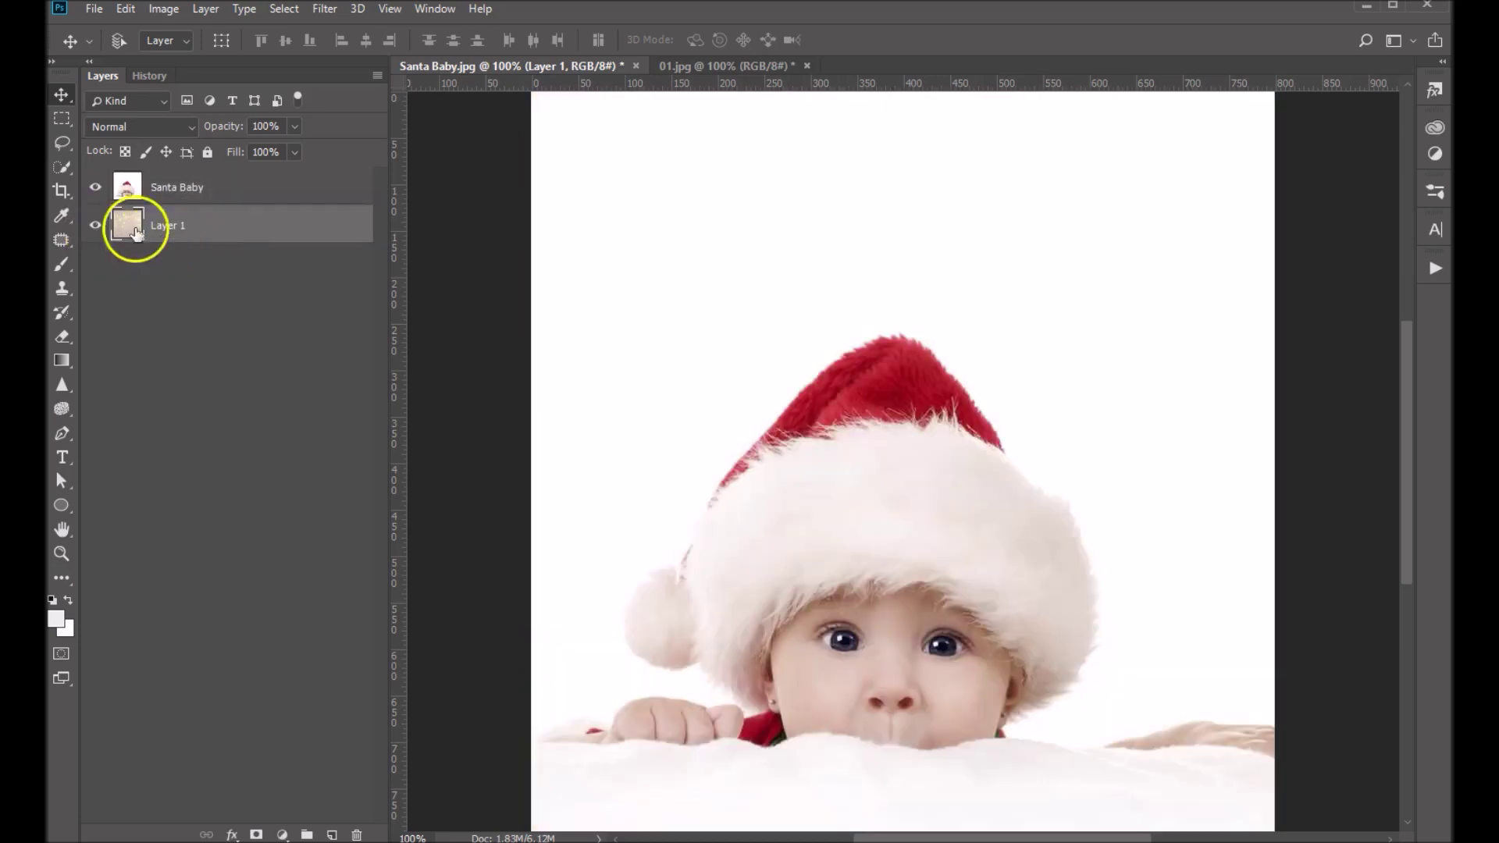
Select the baby, Santa hat and white blanket on the Santa Baby layer with the Quick Selection tool
left_click(246, 194)
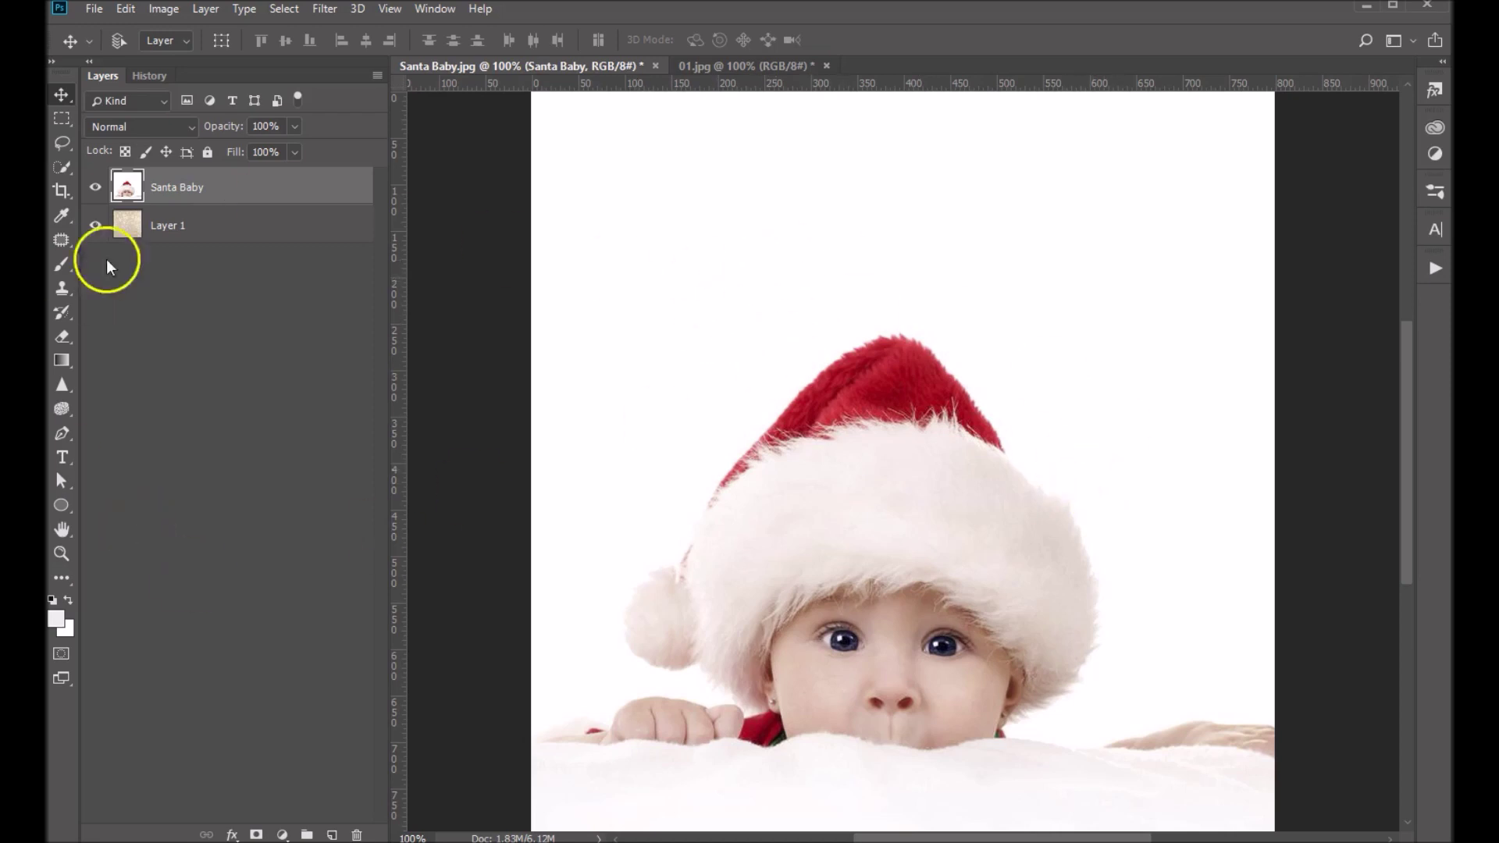
left_click(66, 170)
right_click(67, 170)
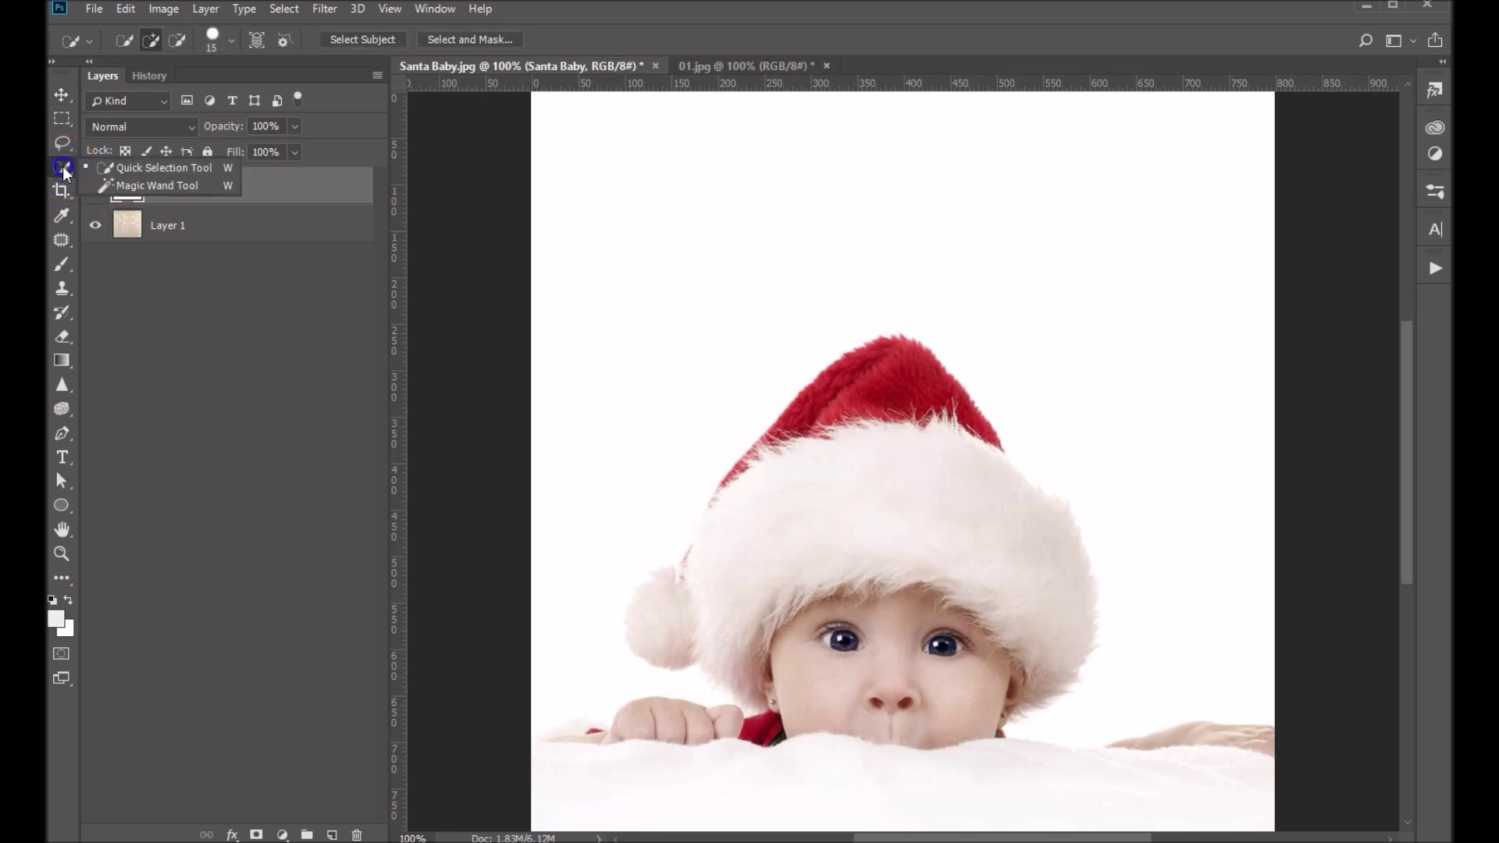
left_click(121, 178)
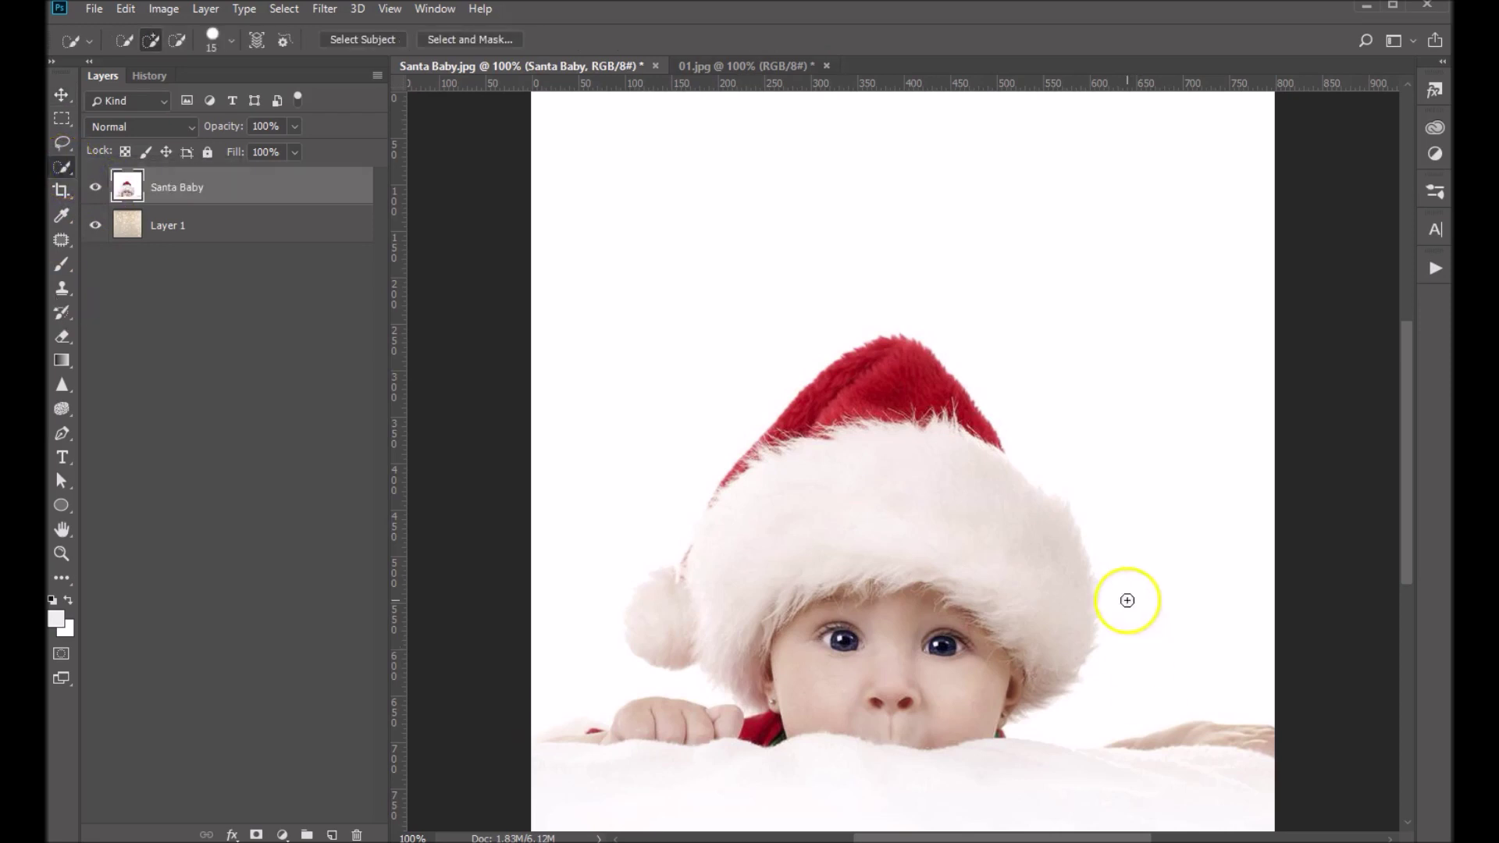
mouse_move(902, 384)
left_mouse_down()
mouse_move(923, 513)
mouse_move(997, 558)
mouse_move(984, 622)
mouse_move(1060, 622)
mouse_move(1042, 671)
left_mouse_up()
mouse_move(763, 531)
left_mouse_down()
mouse_move(724, 594)
mouse_move(734, 610)
mouse_move(655, 617)
mouse_move(736, 640)
mouse_move(660, 593)
mouse_move(652, 602)
mouse_move(665, 723)
mouse_move(752, 760)
mouse_move(608, 746)
mouse_move(550, 768)
mouse_move(1129, 779)
mouse_move(1171, 767)
mouse_move(1037, 763)
mouse_move(967, 777)
mouse_move(1187, 787)
mouse_move(1152, 745)
left_mouse_up()
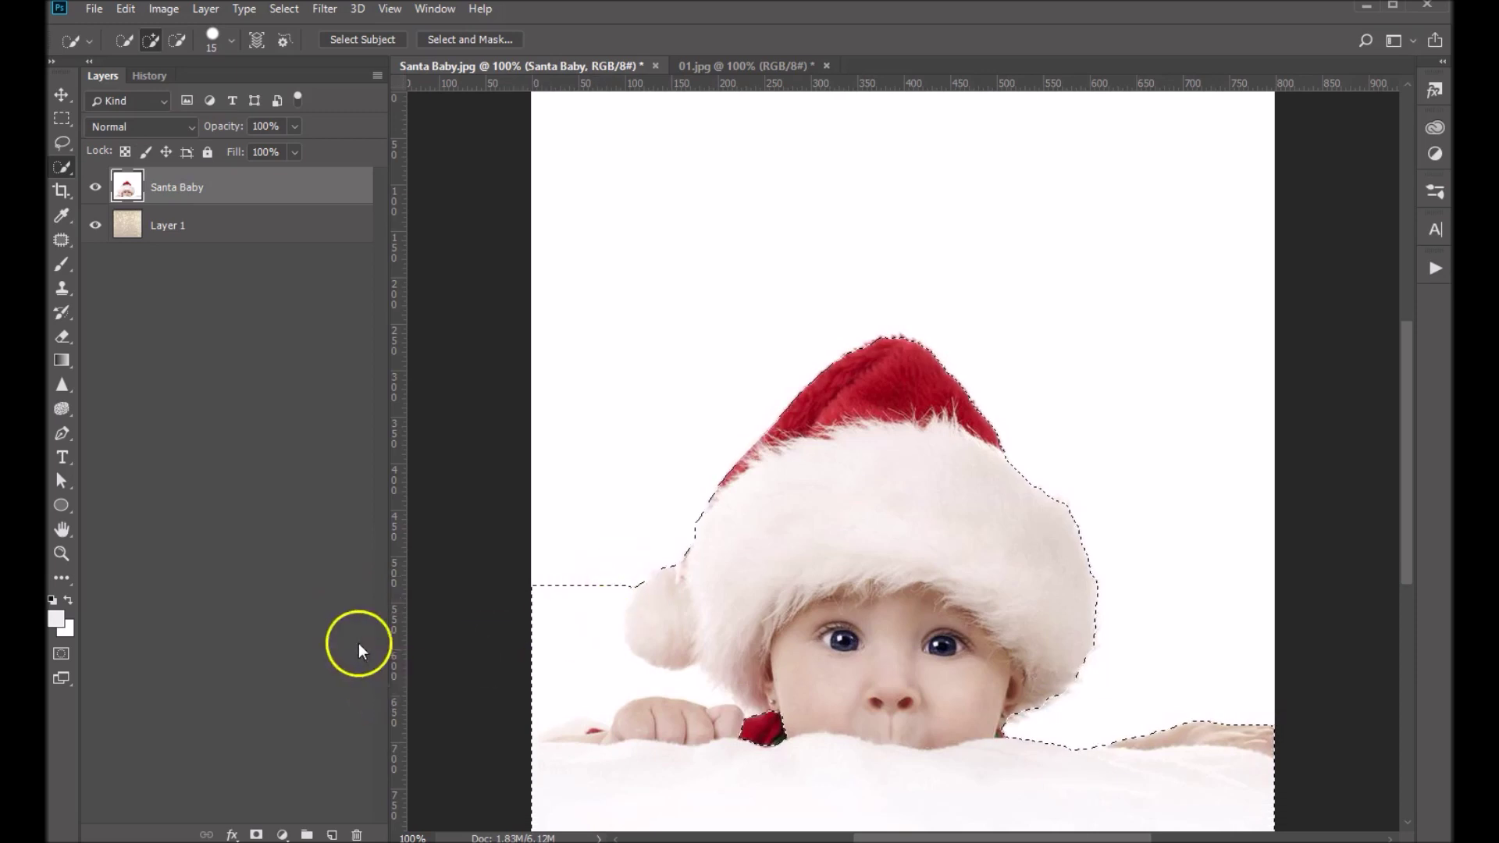
Subtract the white background around the hat's pom-pom and above the baby's hand from the selection
mouse_move(604, 640)
left_mouse_down()
mouse_move(539, 643)
mouse_move(576, 643)
left_mouse_up()
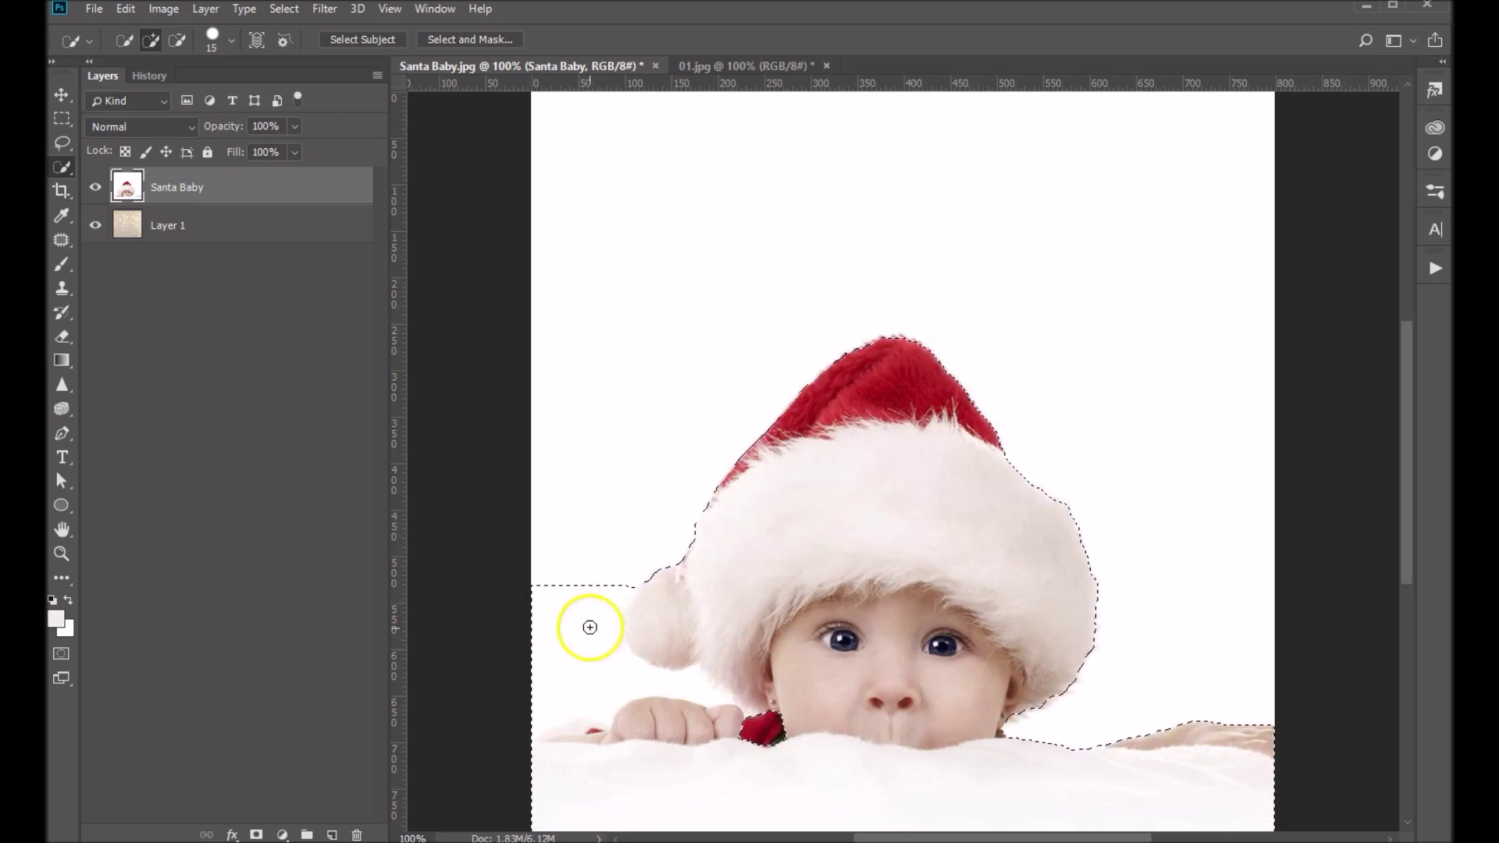
key("alt")
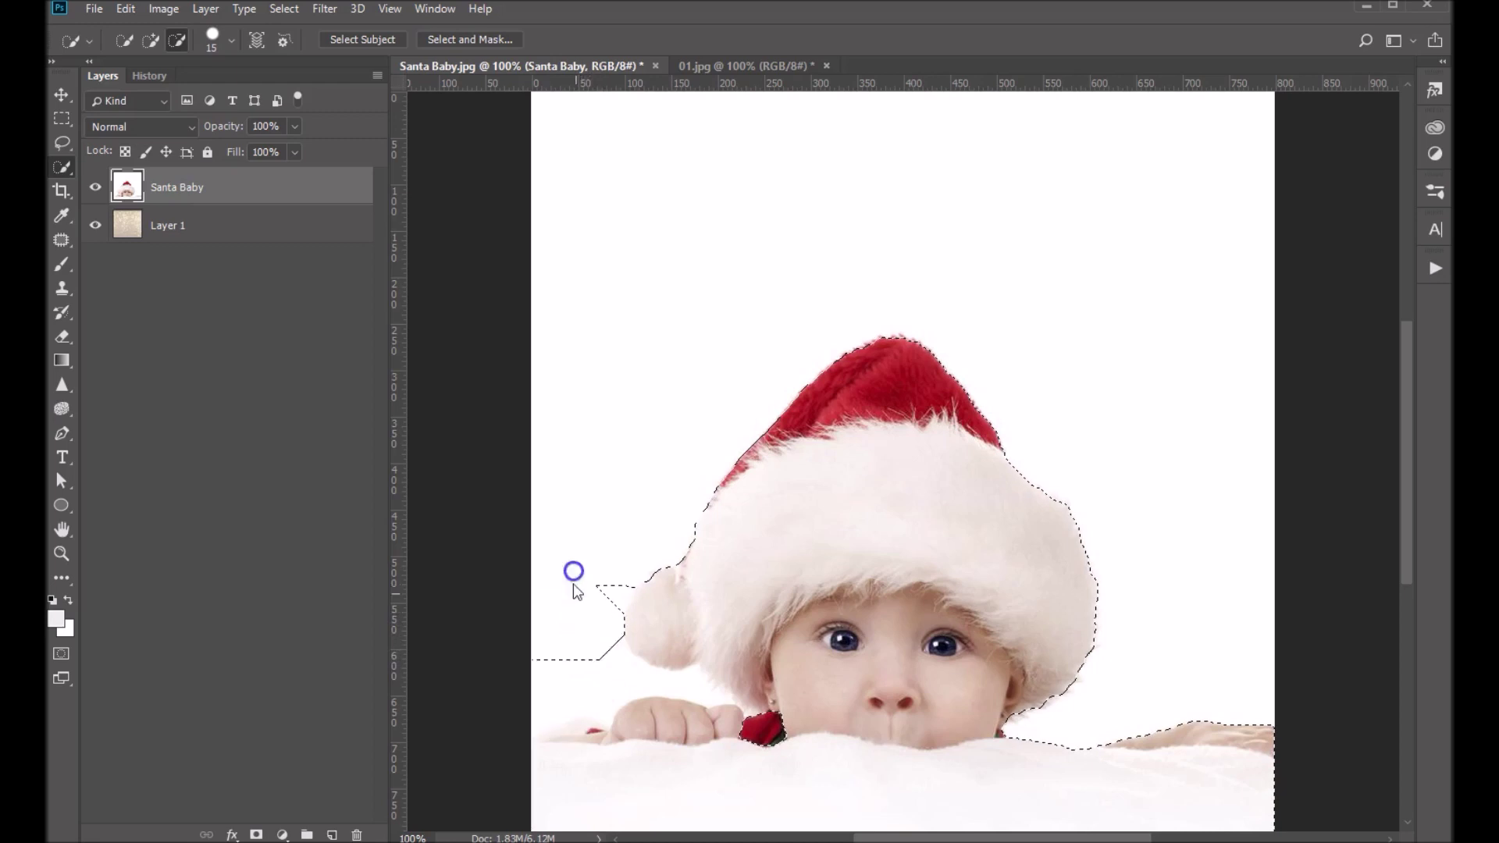
mouse_move(699, 686)
left_mouse_down()
mouse_move(668, 685)
mouse_move(617, 636)
left_mouse_up()
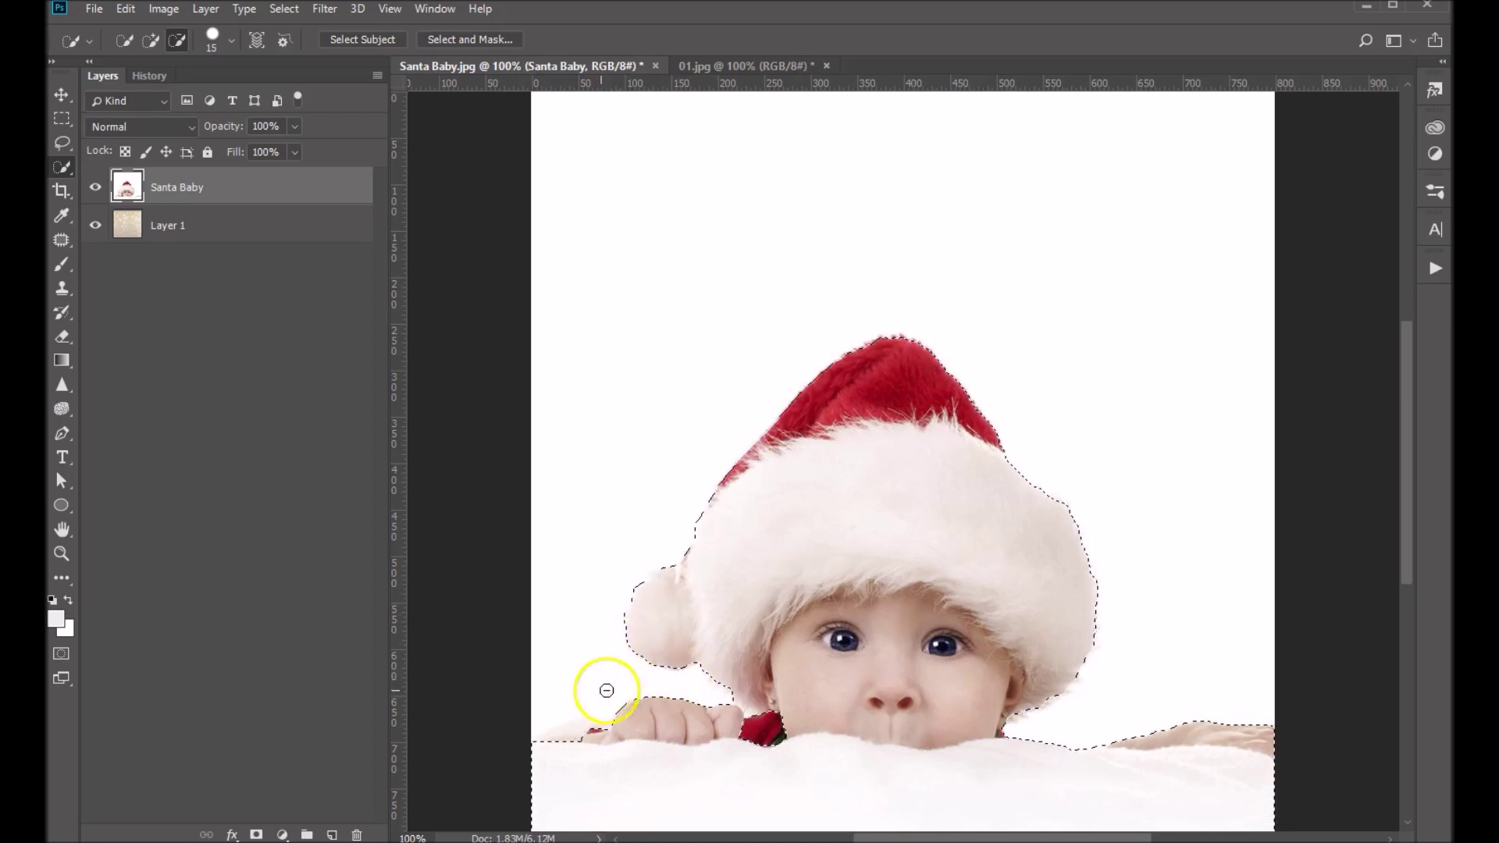
key("alt")
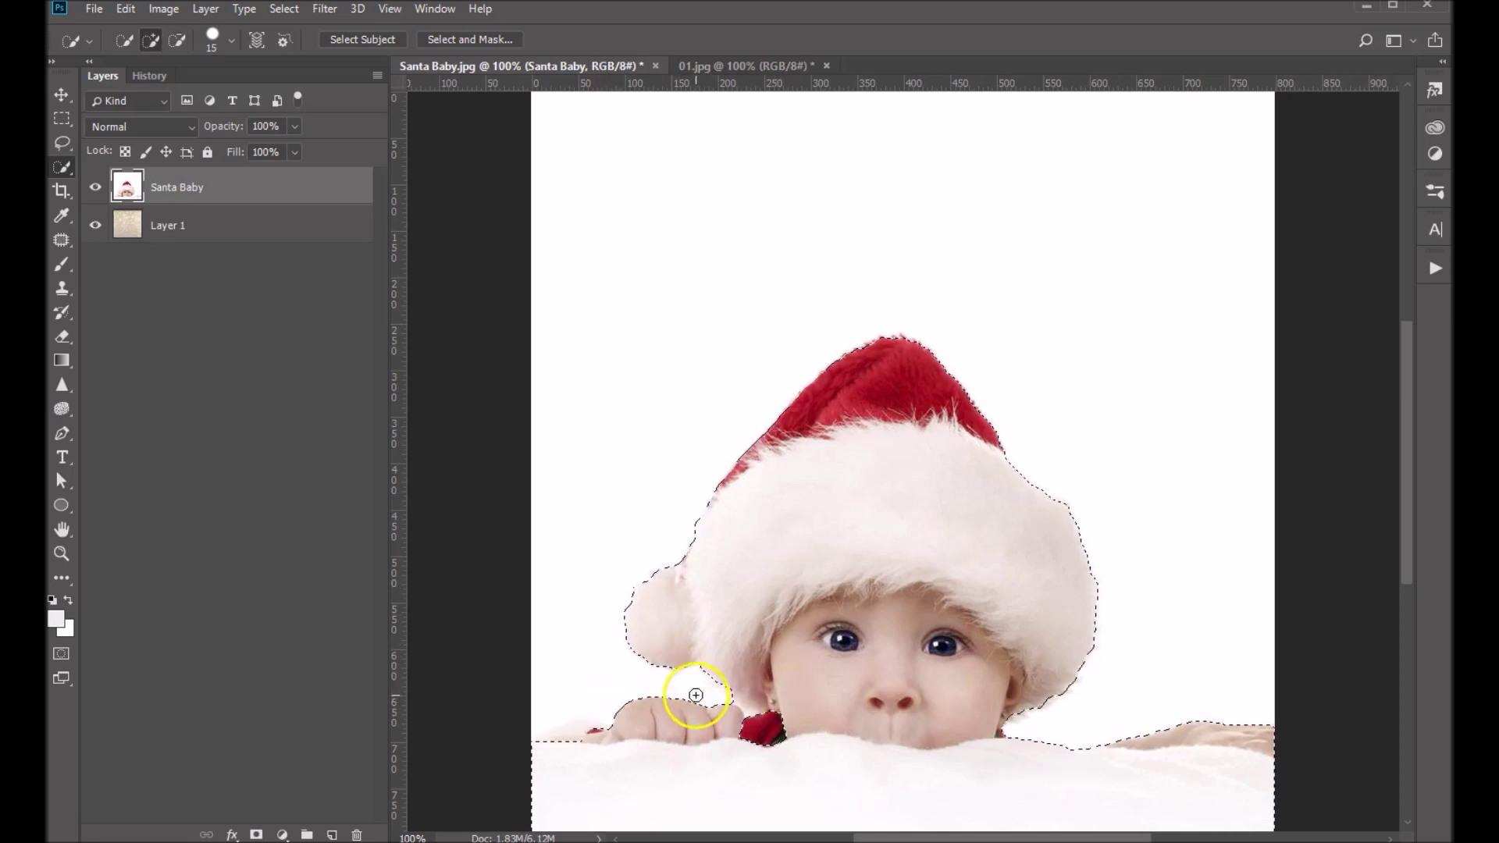
left_click(966, 486)
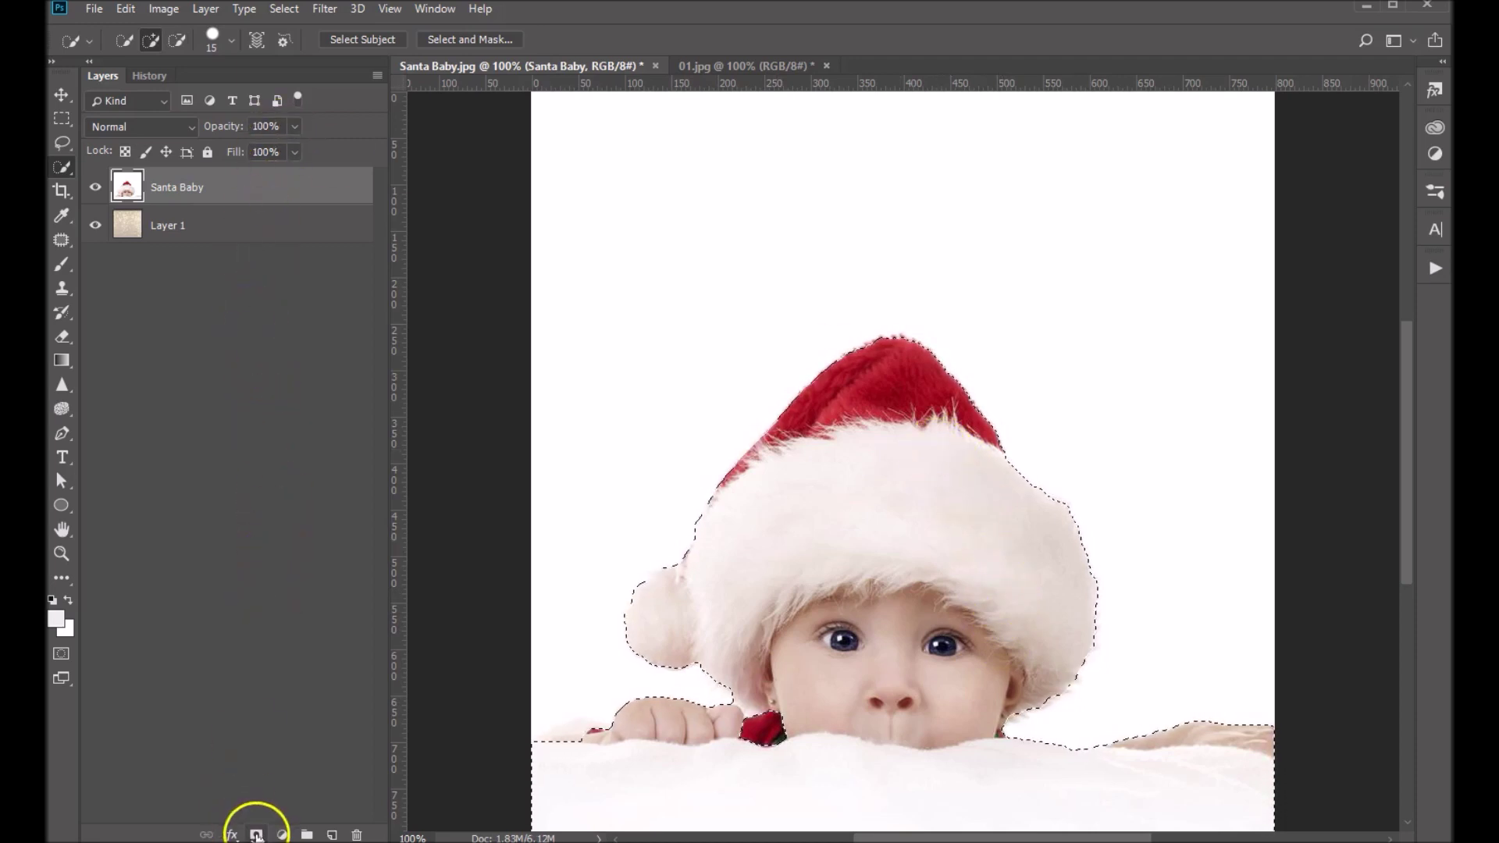
Add a layer mask from the selection to the Santa Baby layer and open that mask in Select and Mask
left_click(256, 833)
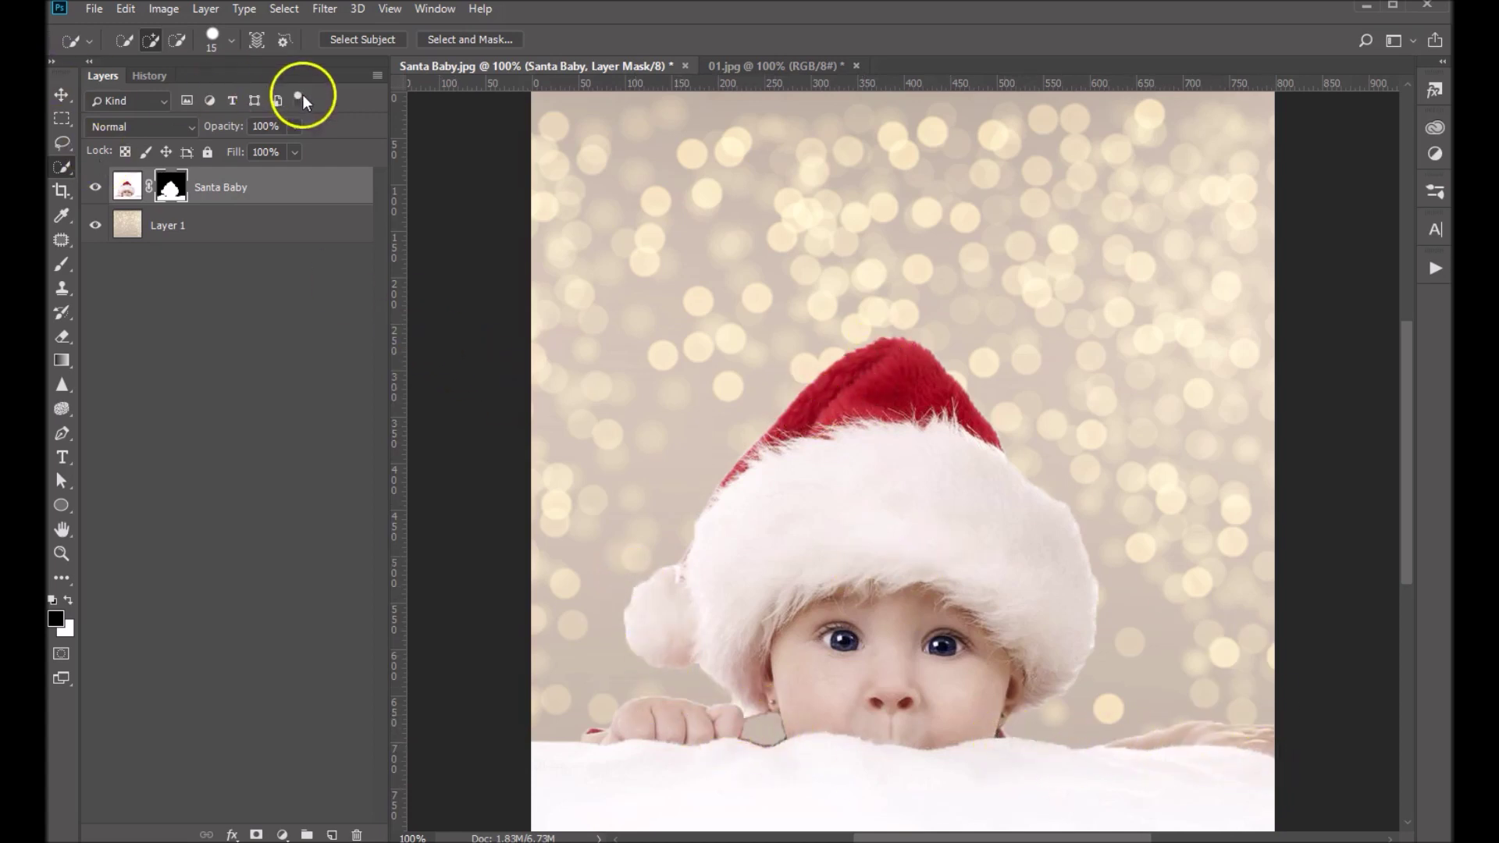
right_click(171, 188)
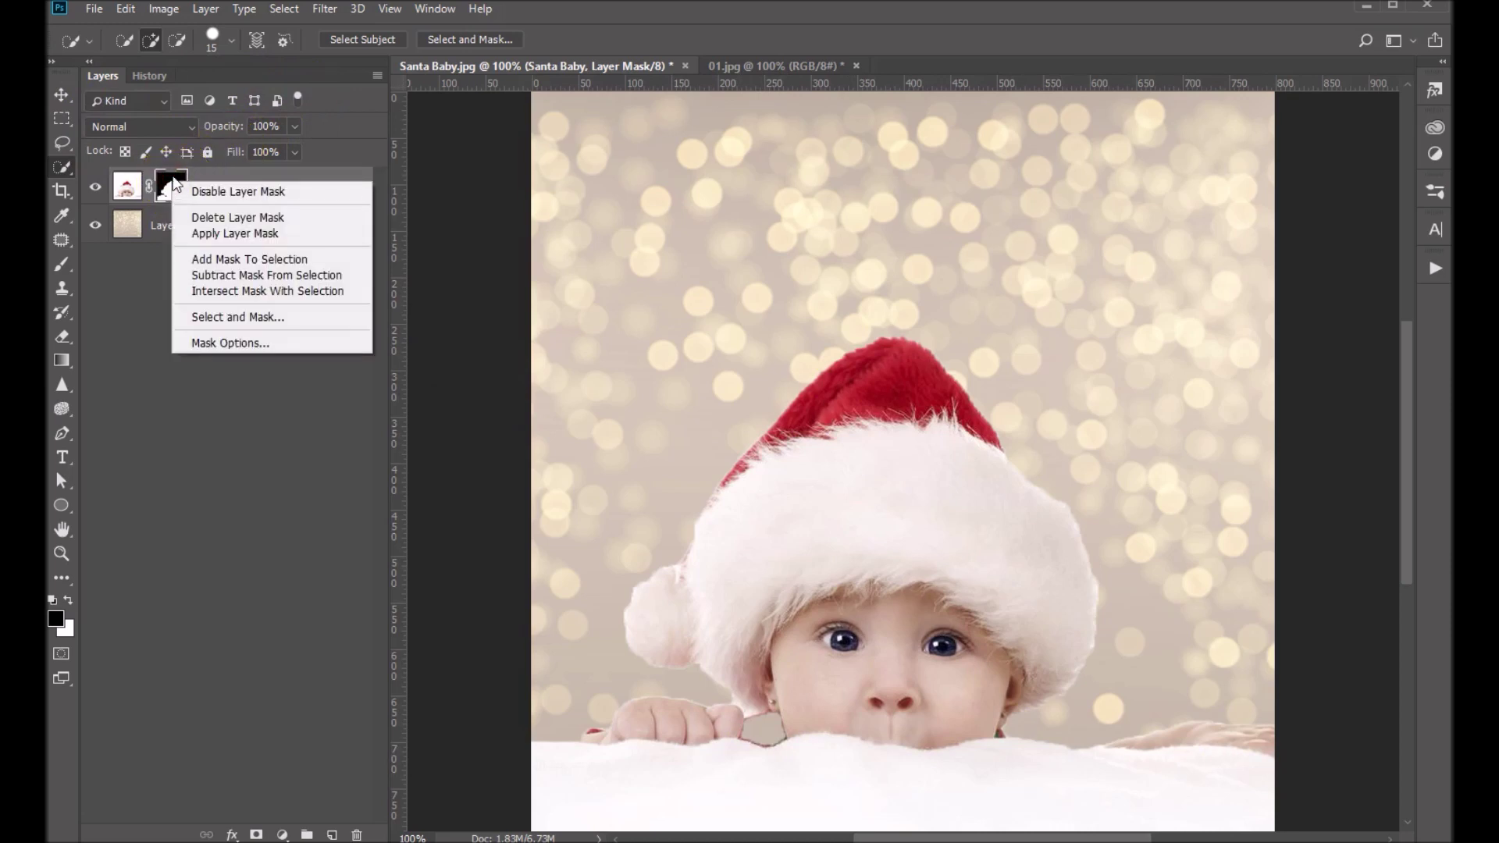
left_click(134, 291)
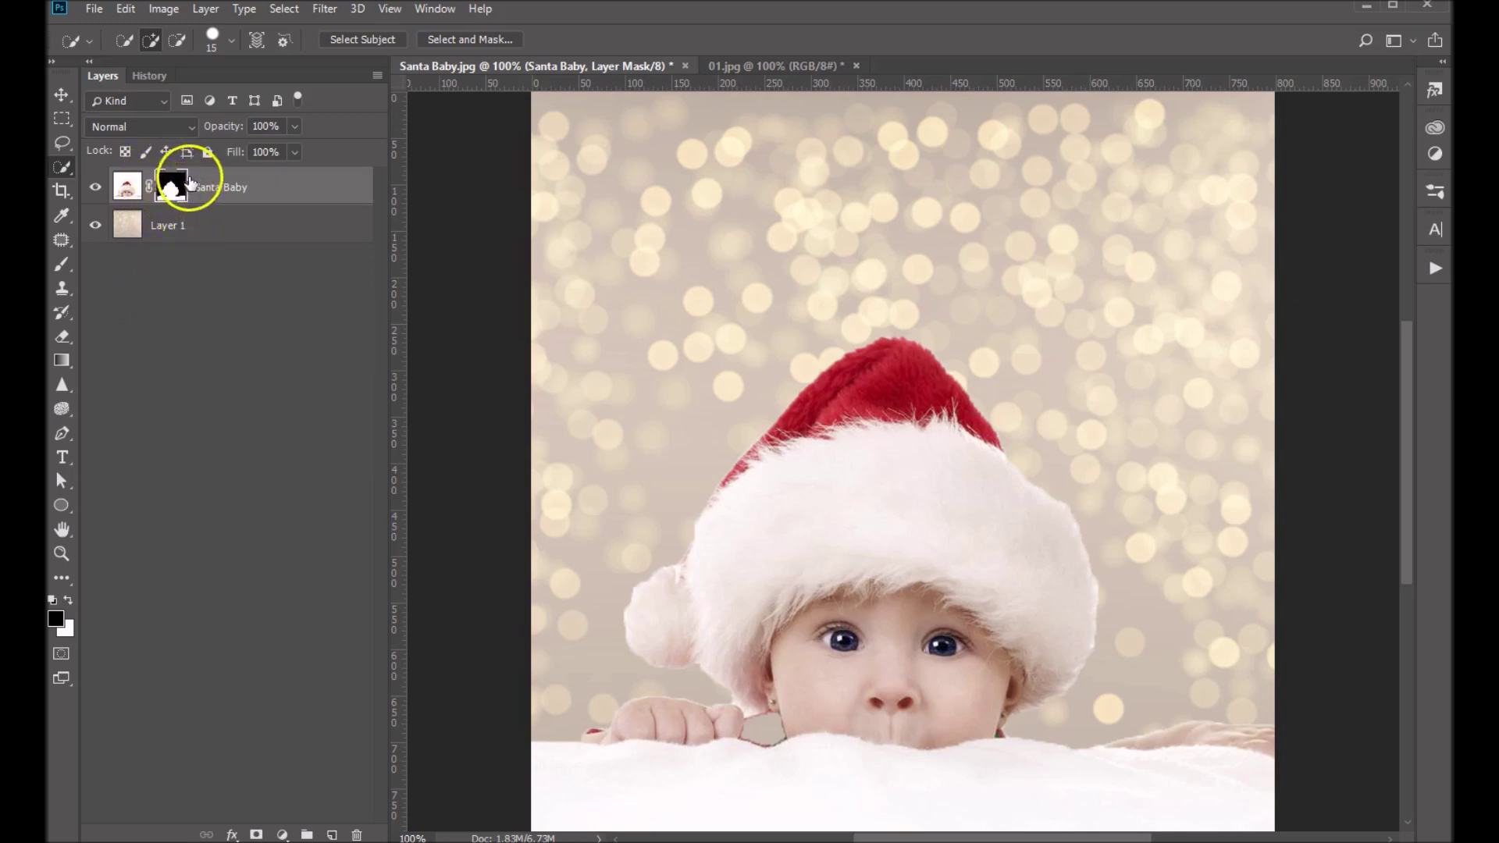
left_click(172, 187)
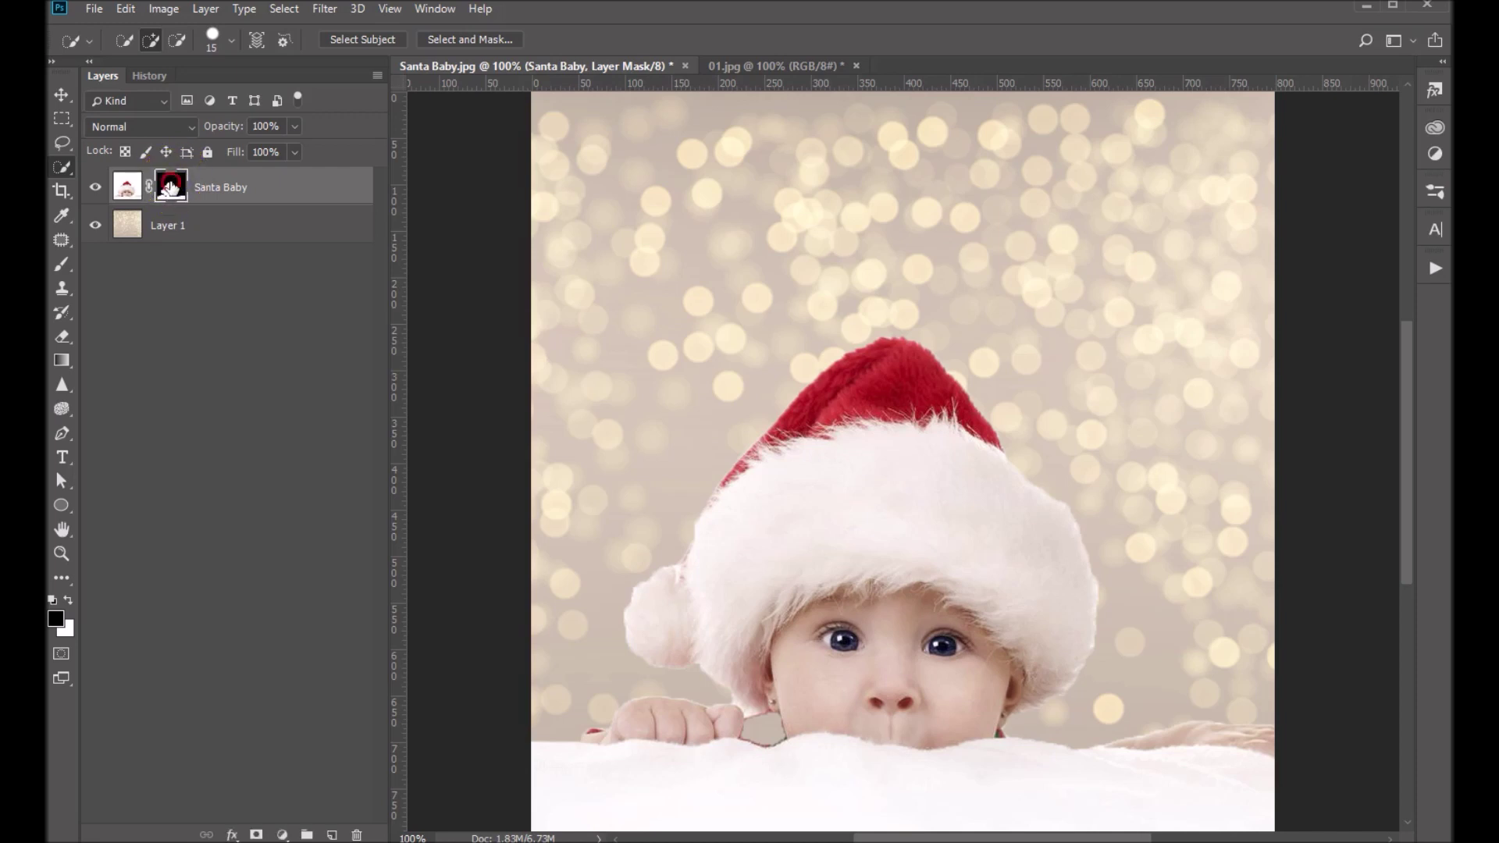
right_click(171, 186)
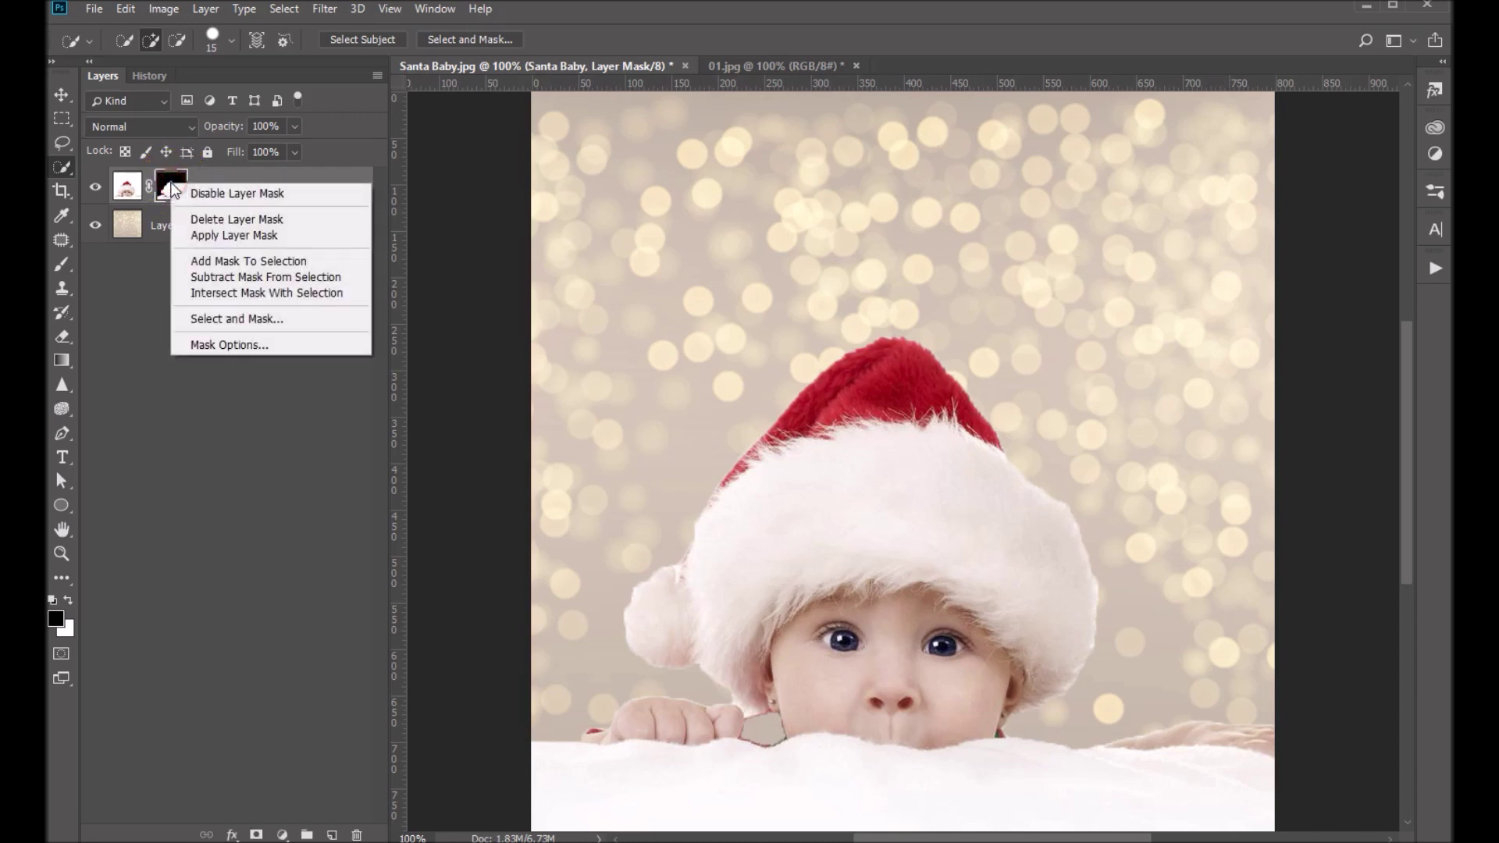
left_click(254, 322)
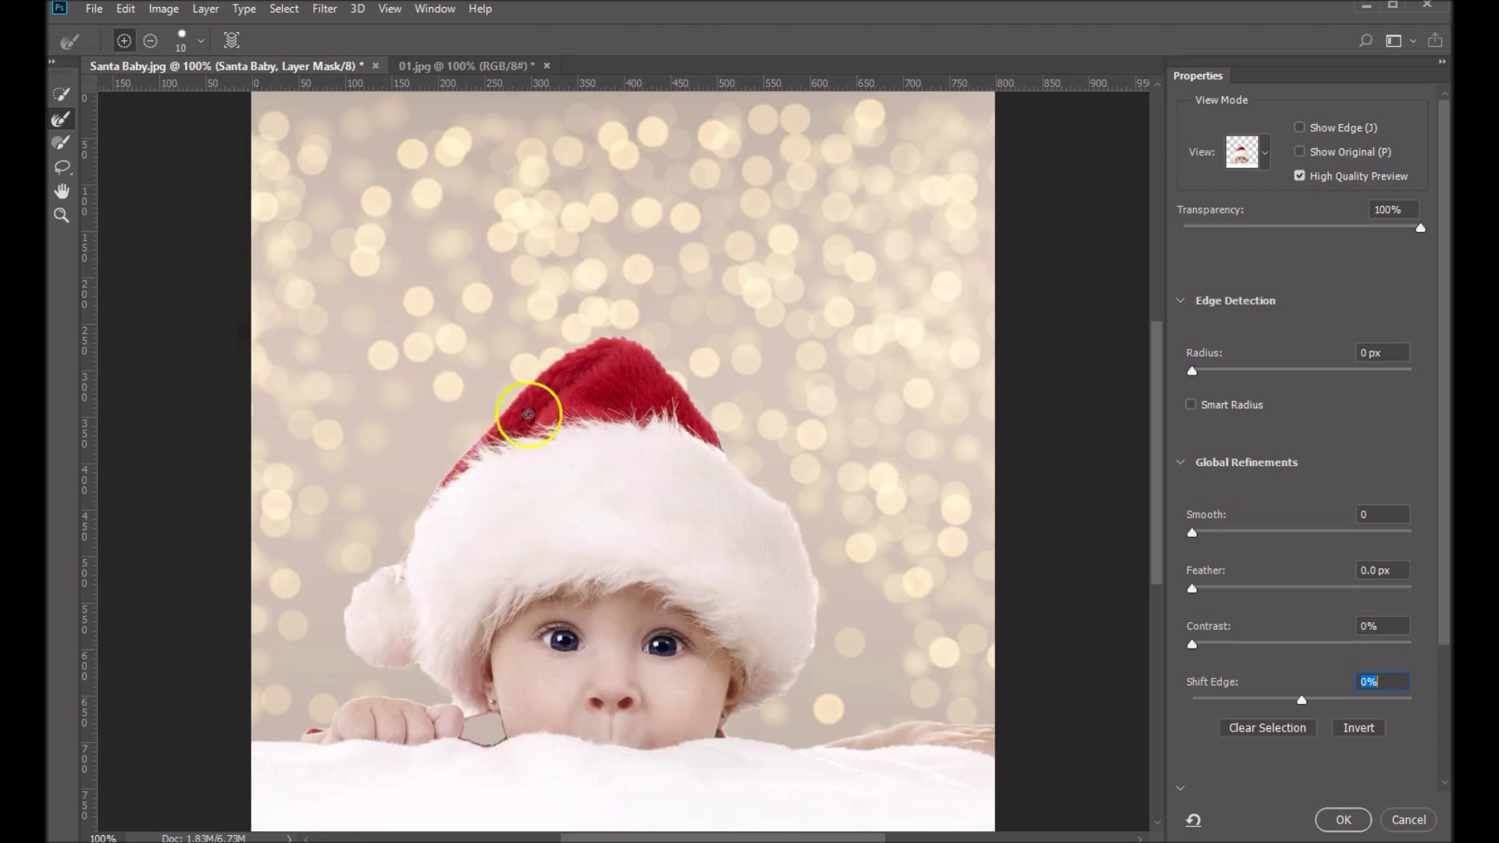
Refine the mask along the furry edges of the Santa hat with the Refine Edge Brush at size 25
left_click(63, 119)
key("bracketright")
key("bracketright")
mouse_move(778, 718)
left_mouse_down()
mouse_move(803, 644)
mouse_move(802, 674)
mouse_move(780, 419)
mouse_move(802, 535)
left_mouse_up()
mouse_move(723, 444)
left_mouse_down()
mouse_move(706, 398)
mouse_move(723, 442)
left_mouse_up()
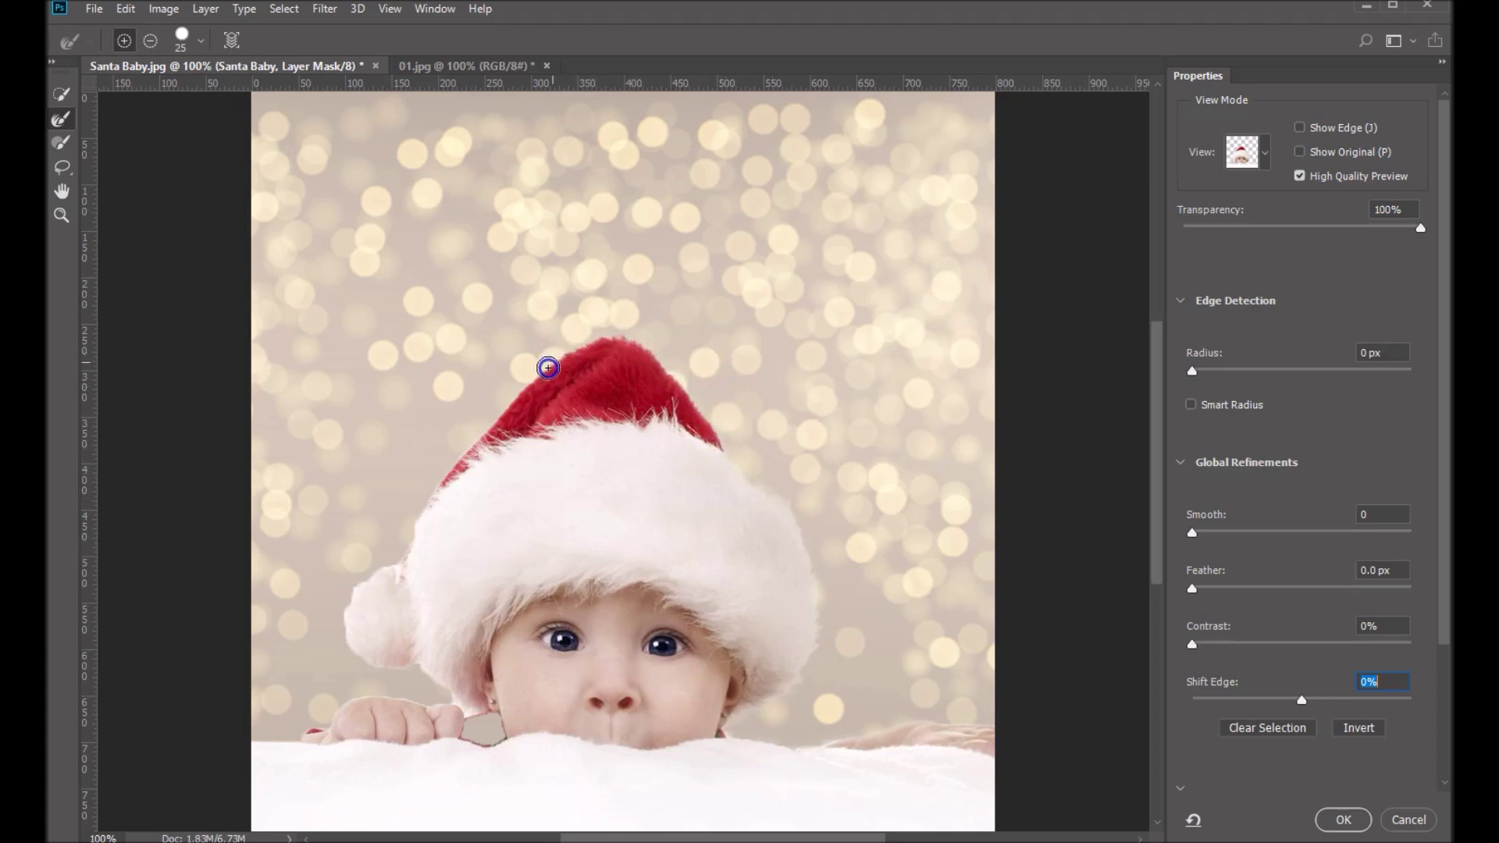
mouse_move(568, 320)
left_mouse_down()
mouse_move(605, 339)
mouse_move(585, 350)
mouse_move(644, 353)
mouse_move(709, 421)
mouse_move(606, 385)
left_mouse_up()
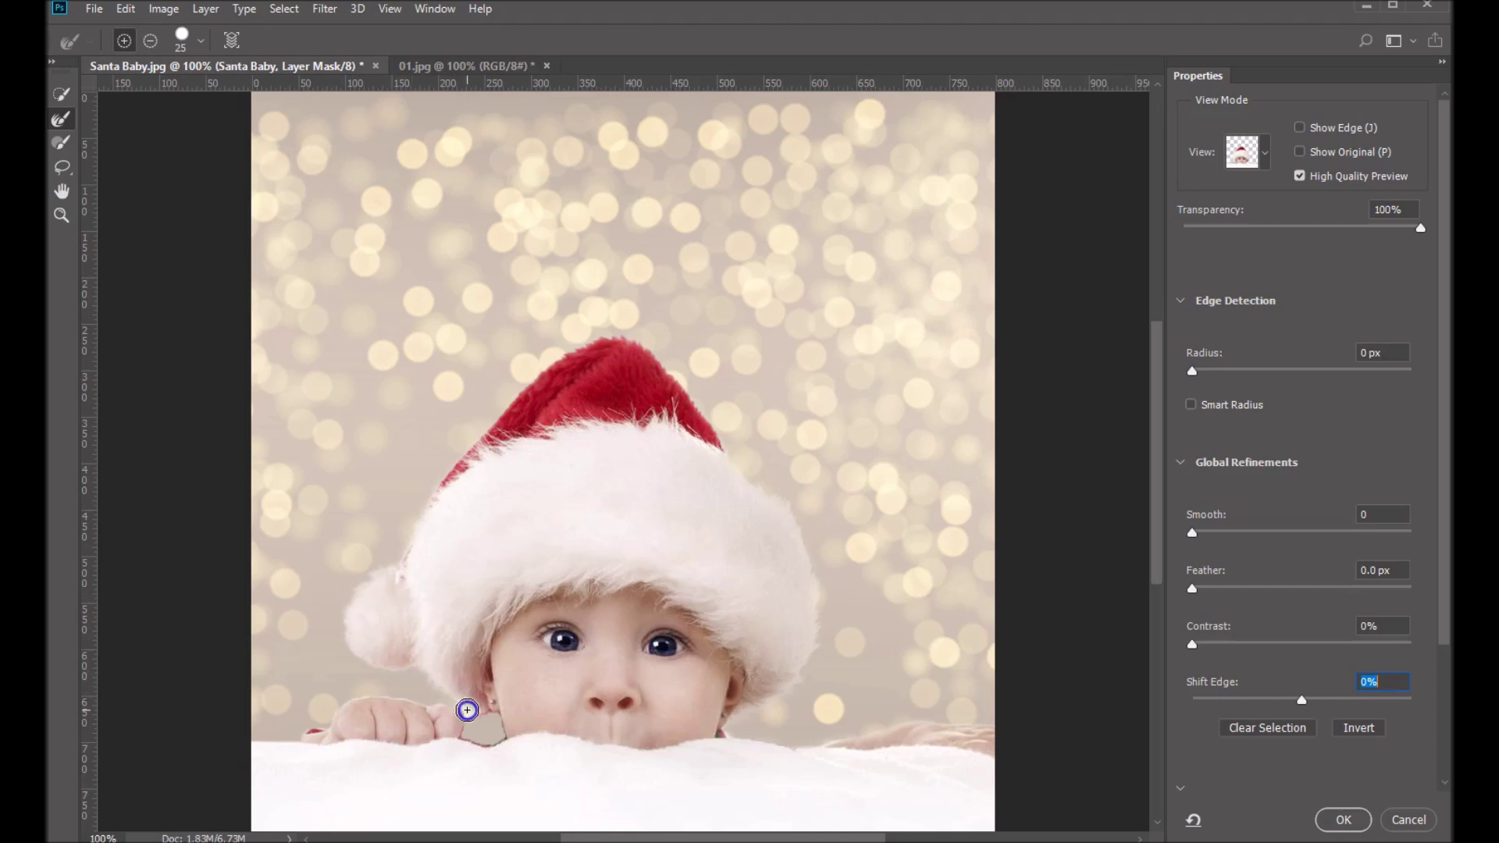
Refine the mask edge in the gap between the baby's hand and face and along the blanket
left_click_drag(484, 723, 477, 716)
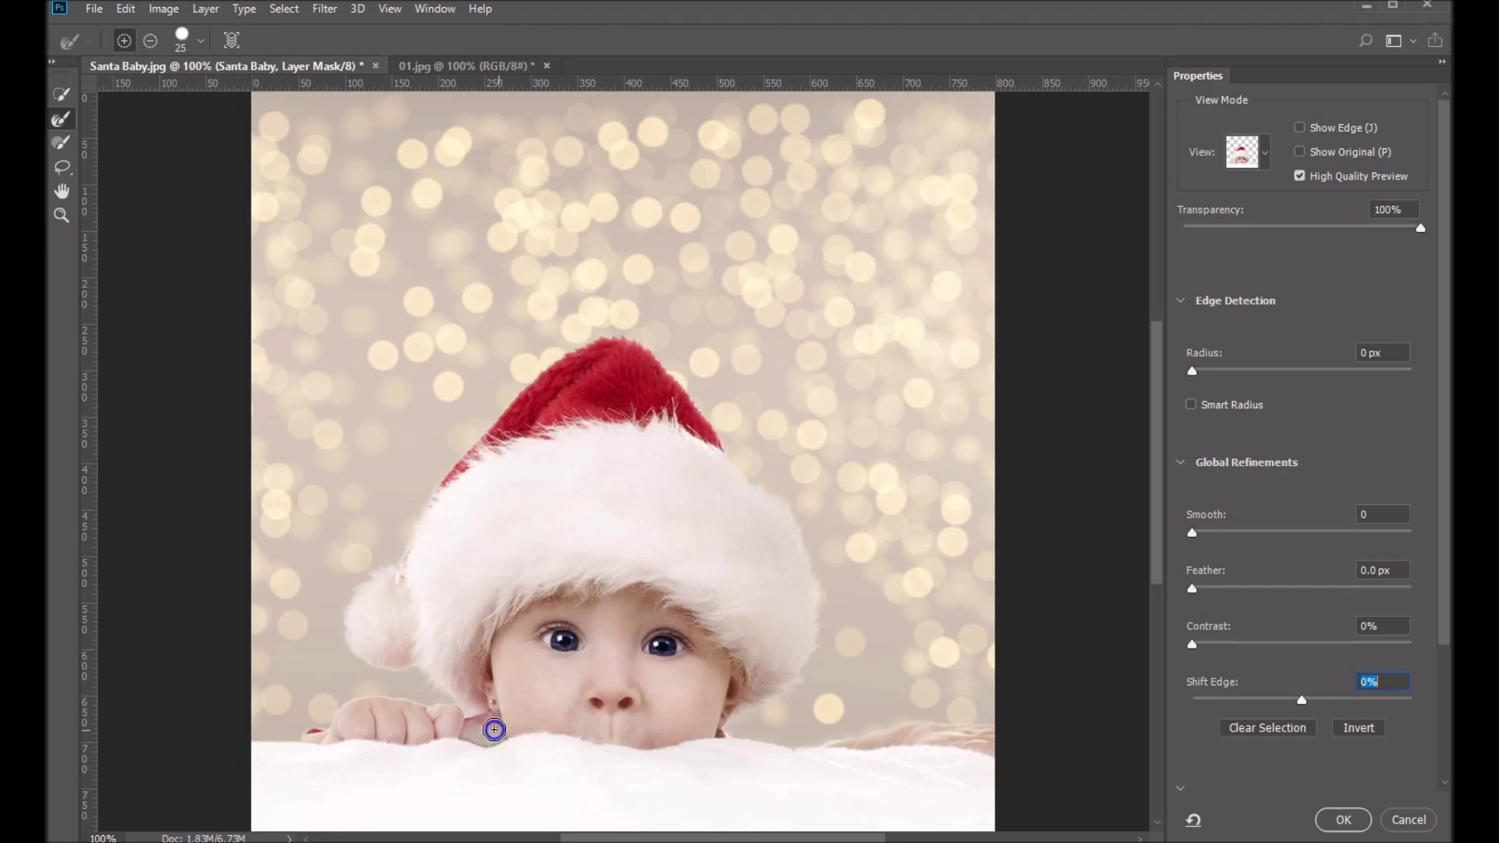
mouse_move(515, 734)
left_mouse_down()
mouse_move(475, 753)
mouse_move(516, 729)
mouse_move(502, 744)
mouse_move(482, 733)
mouse_move(498, 715)
mouse_move(447, 740)
mouse_move(510, 735)
mouse_move(429, 703)
left_mouse_up()
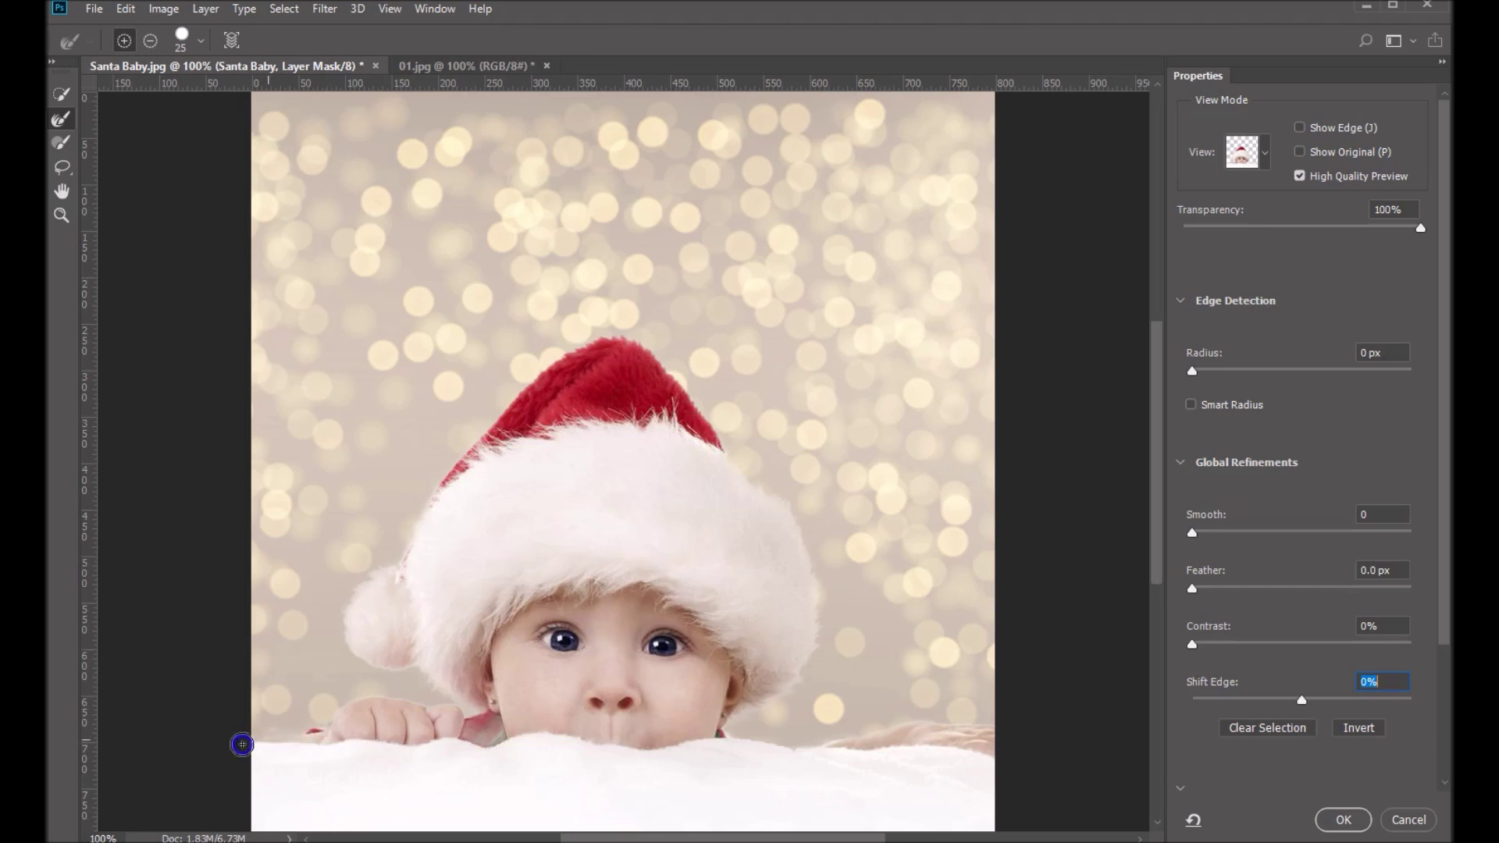
mouse_move(492, 749)
left_mouse_down()
mouse_move(515, 718)
mouse_move(429, 679)
mouse_move(469, 640)
mouse_move(451, 658)
mouse_move(394, 639)
mouse_move(400, 577)
mouse_move(565, 414)
mouse_move(865, 669)
mouse_move(796, 743)
mouse_move(1035, 790)
mouse_move(784, 504)
left_mouse_up()
Paint the missing red clothing between the baby's hand and chin back into the mask using the Brush tool at size 50
left_click(62, 144)
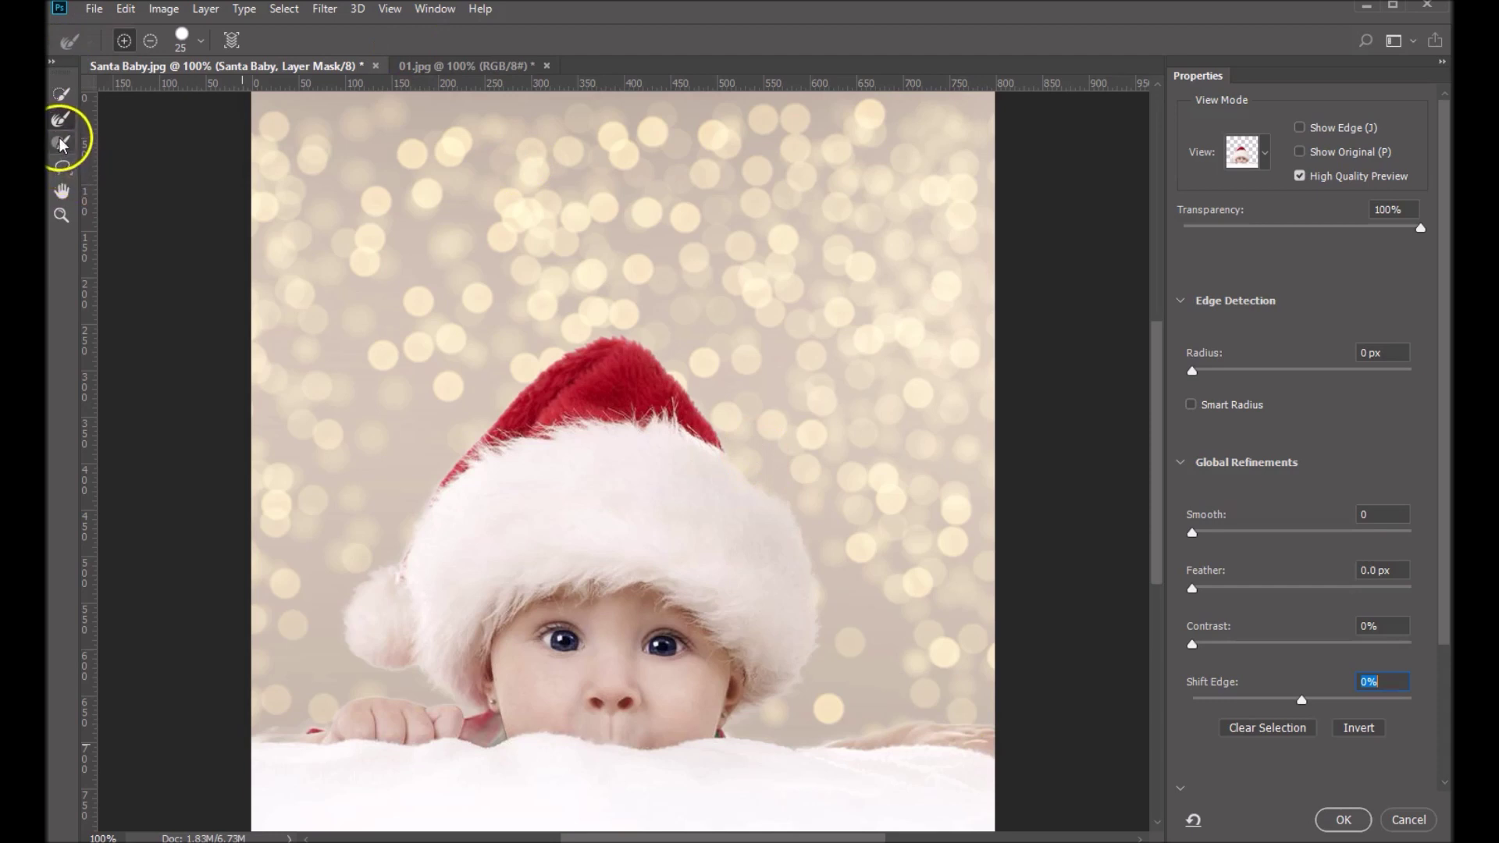
mouse_move(508, 700)
left_mouse_down()
mouse_move(512, 742)
mouse_move(468, 729)
mouse_move(500, 730)
mouse_move(388, 762)
mouse_move(468, 769)
left_mouse_up()
key("bracketleft")
key("bracketleft")
key("bracketleft")
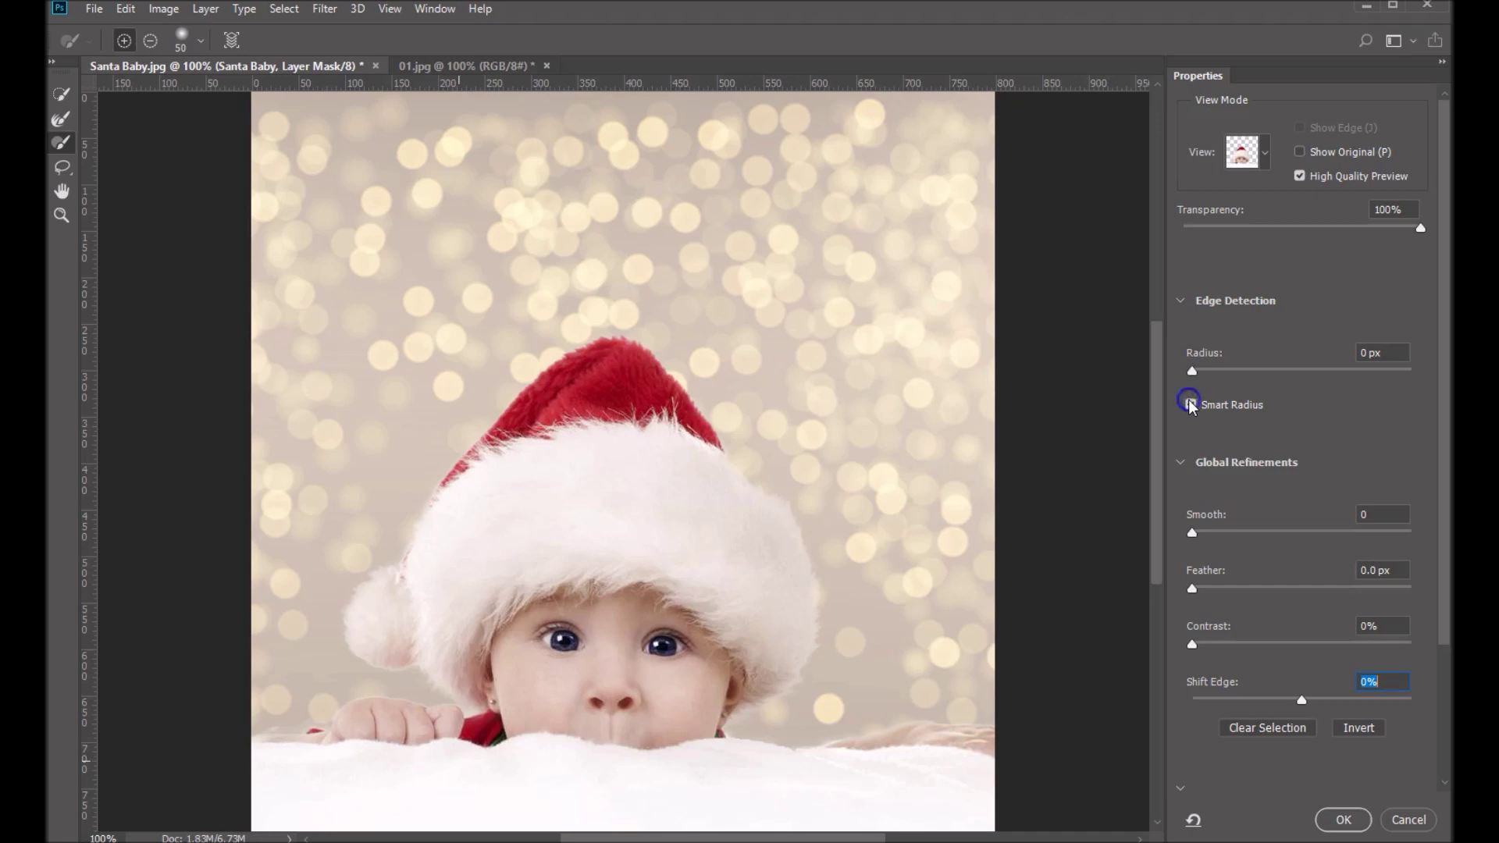
Enable Smart Radius and set the edge detection radius to 8 px
left_click(1191, 404)
left_click_drag(1192, 373, 1249, 382)
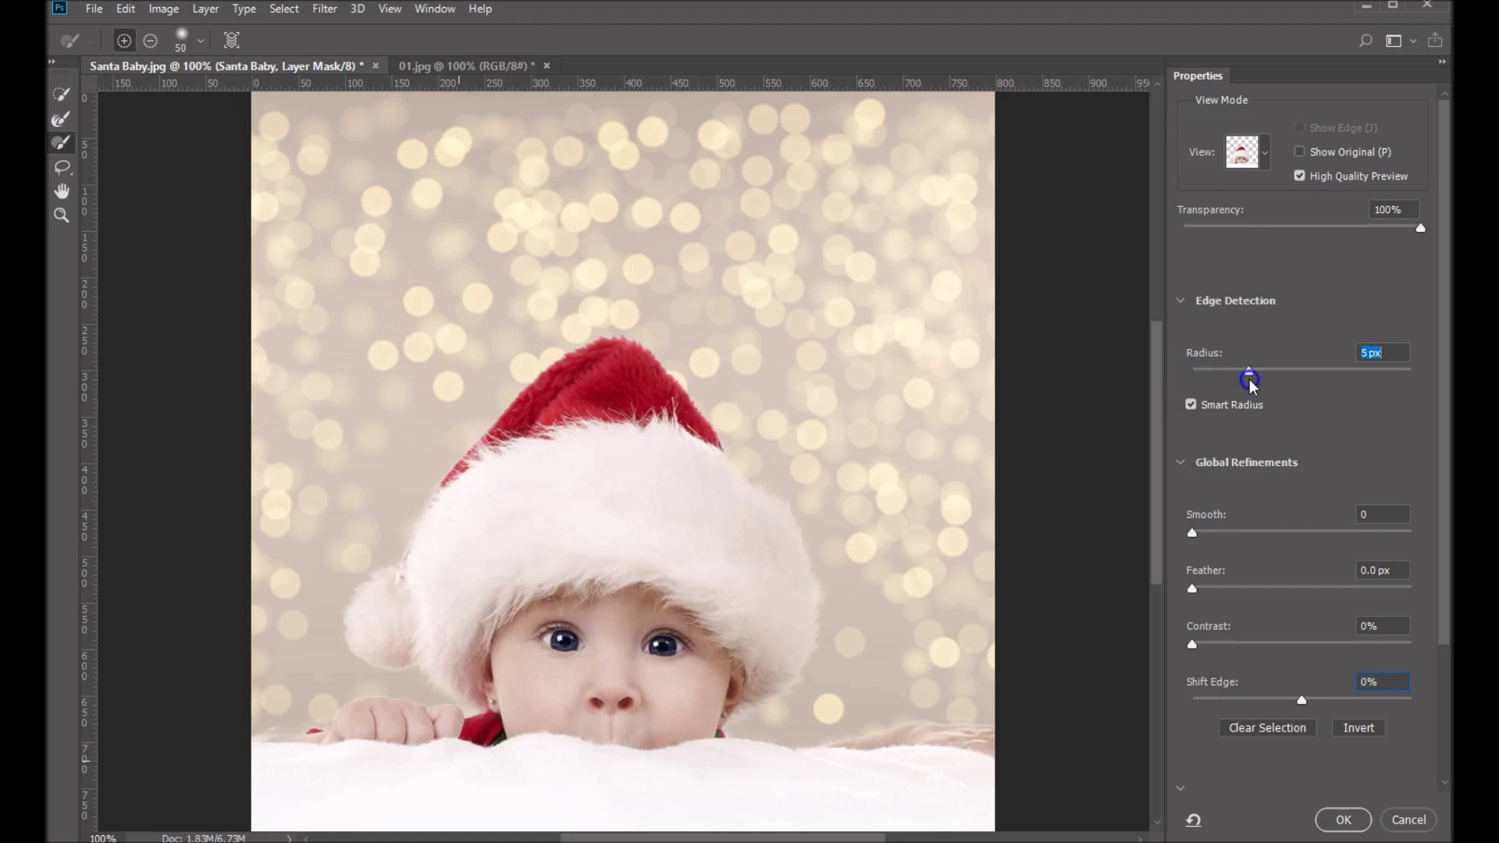
left_click_drag(1272, 390, 1274, 389)
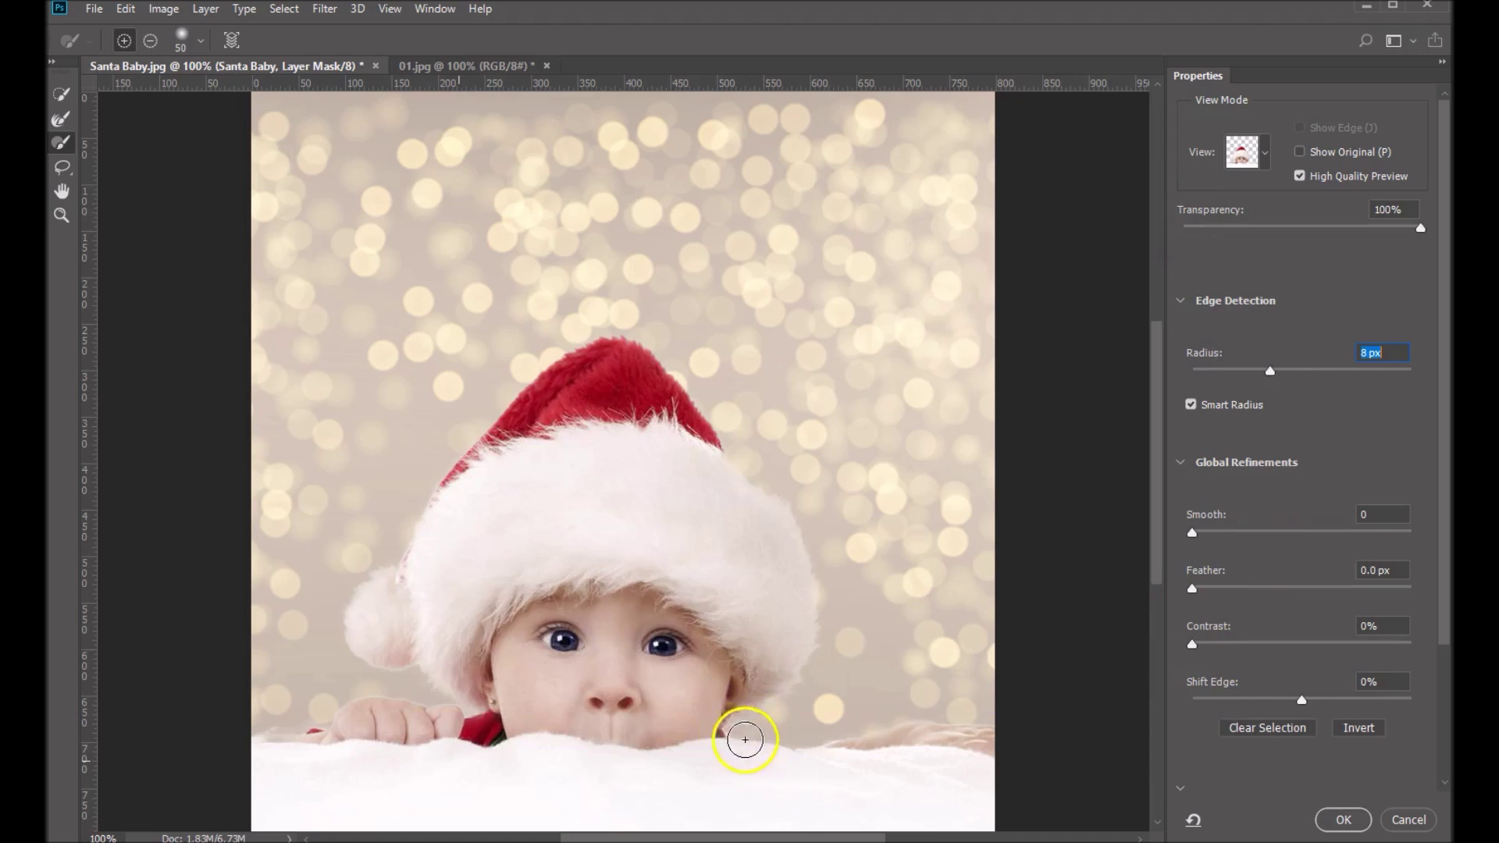
Try stronger Contrast values on the mask edge and return Contrast to 0%
left_click_drag(1193, 644, 1228, 648)
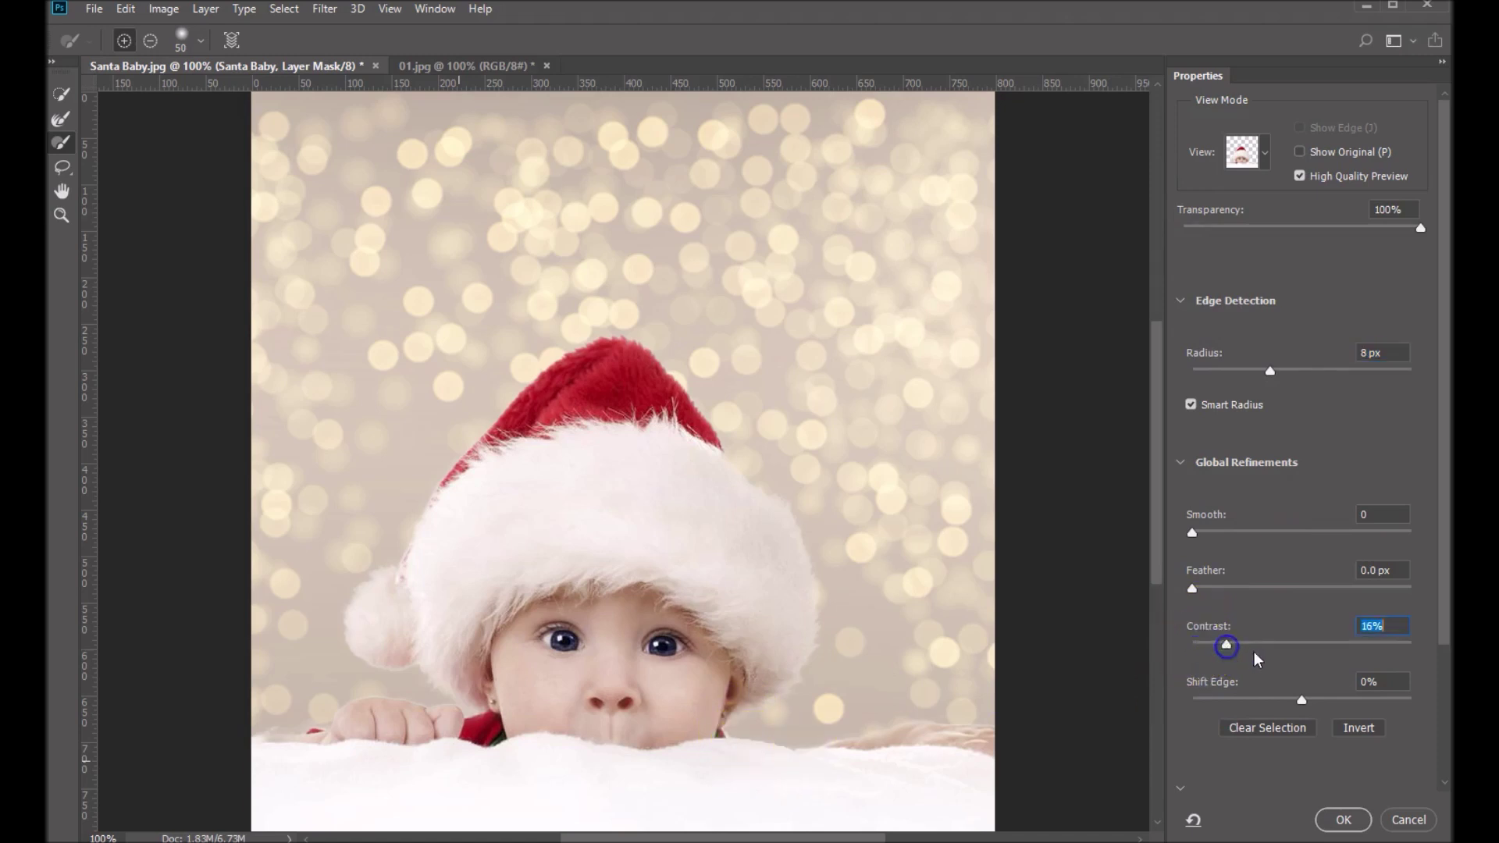
left_click_drag(1229, 644, 1245, 644)
left_click_drag(1244, 641, 1380, 654)
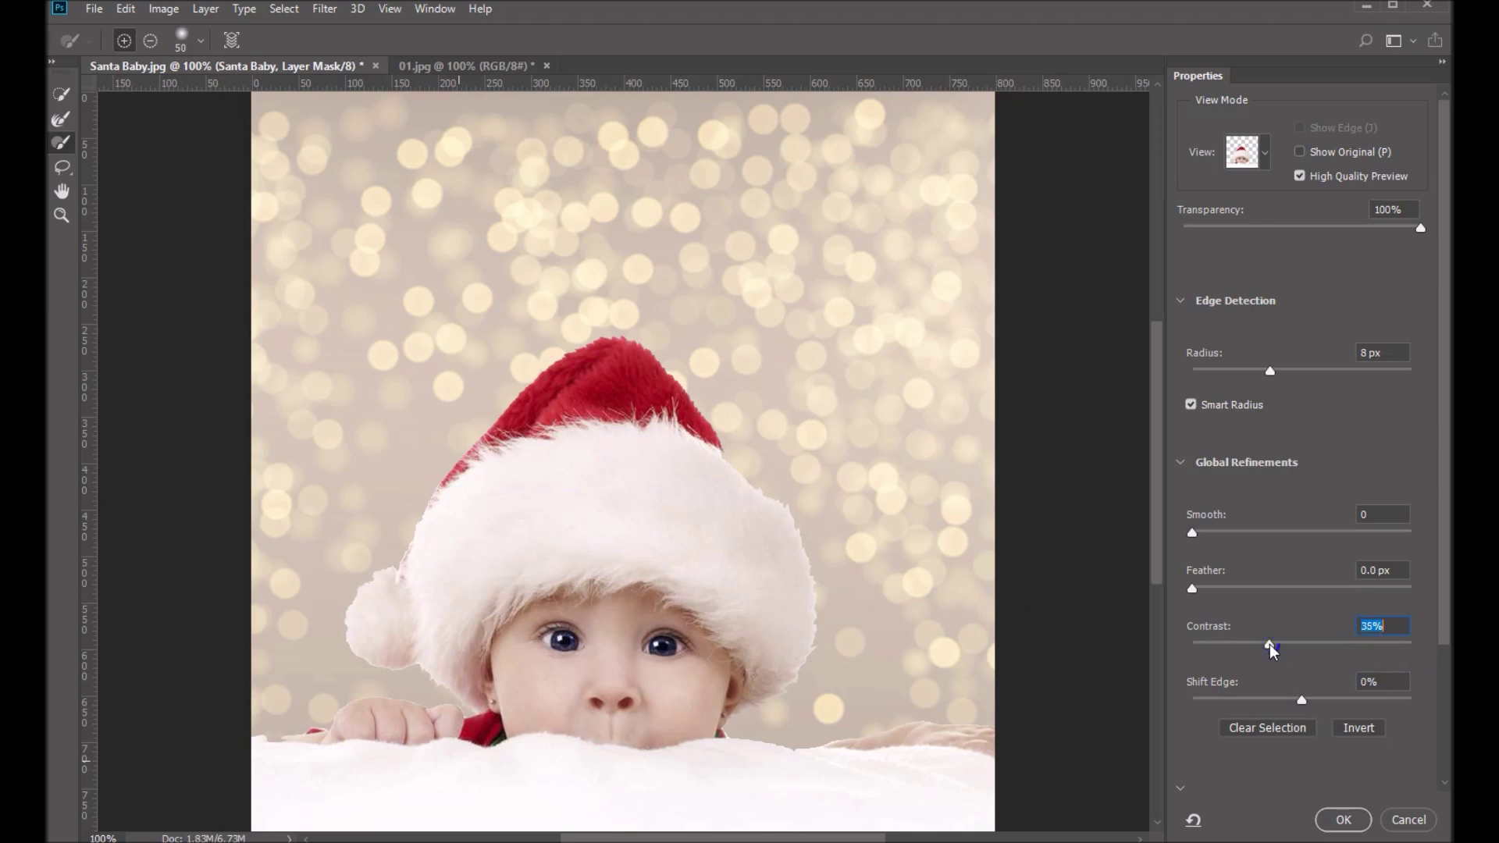
left_click_drag(1269, 644, 1192, 644)
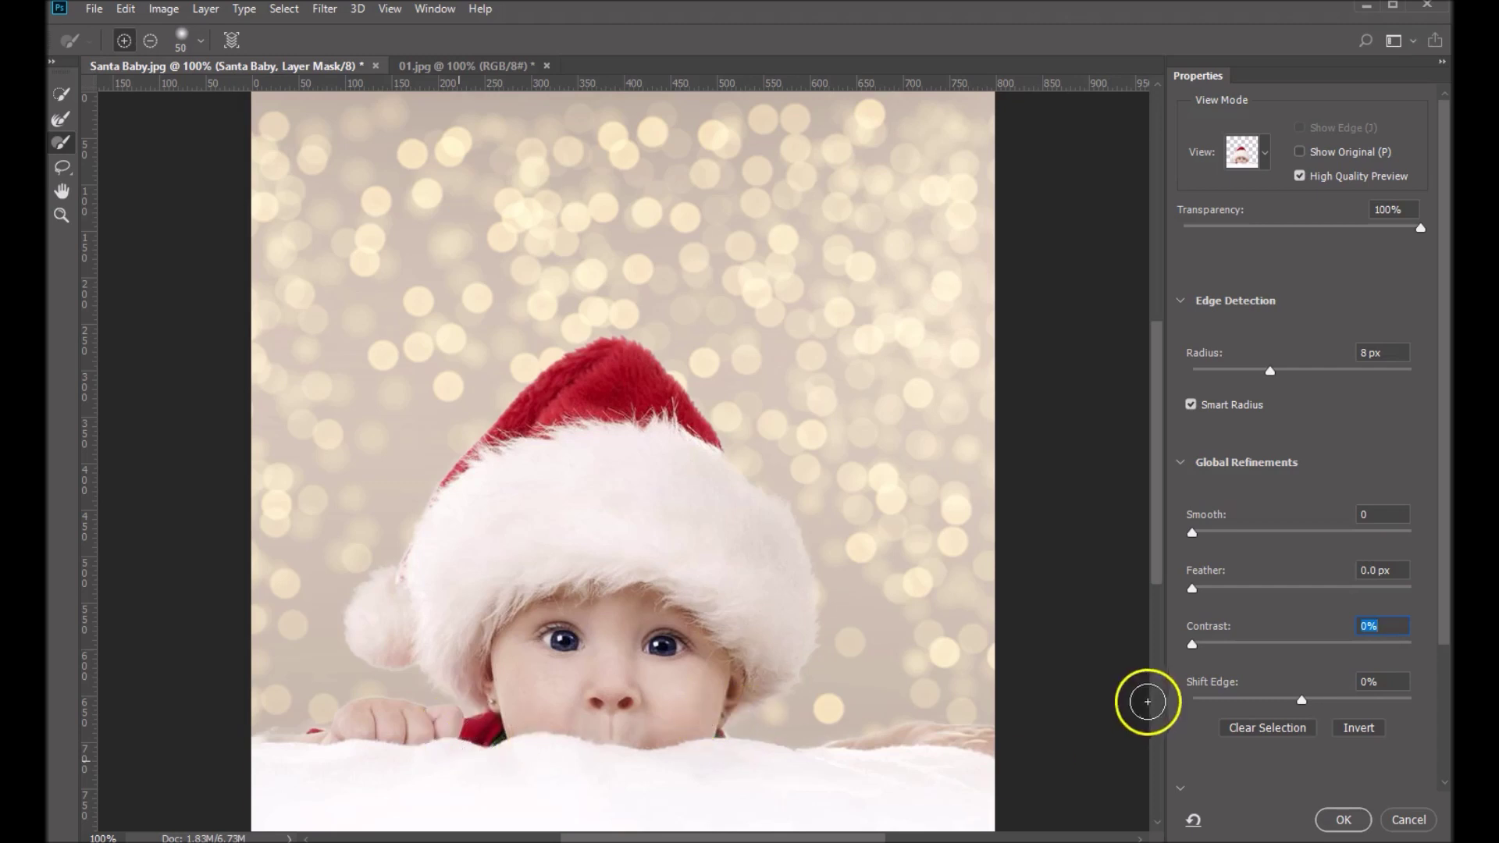
Set the mask edge's Contrast to 25% and Shift Edge to -10%, outputting the result as a new layer with a layer mask
left_click_drag(1192, 644, 1250, 644)
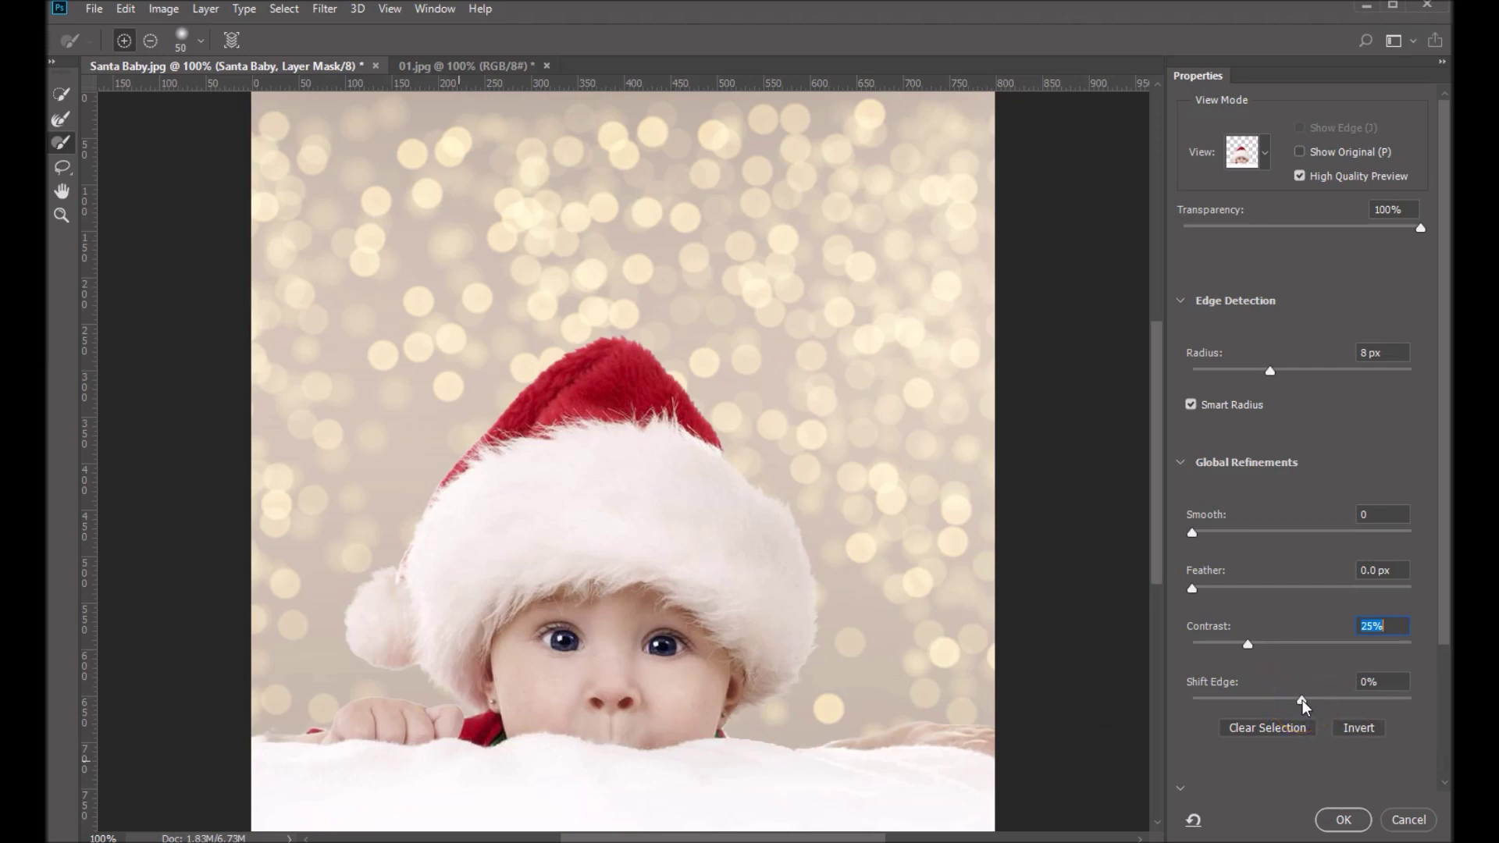
left_click_drag(1303, 701, 1300, 703)
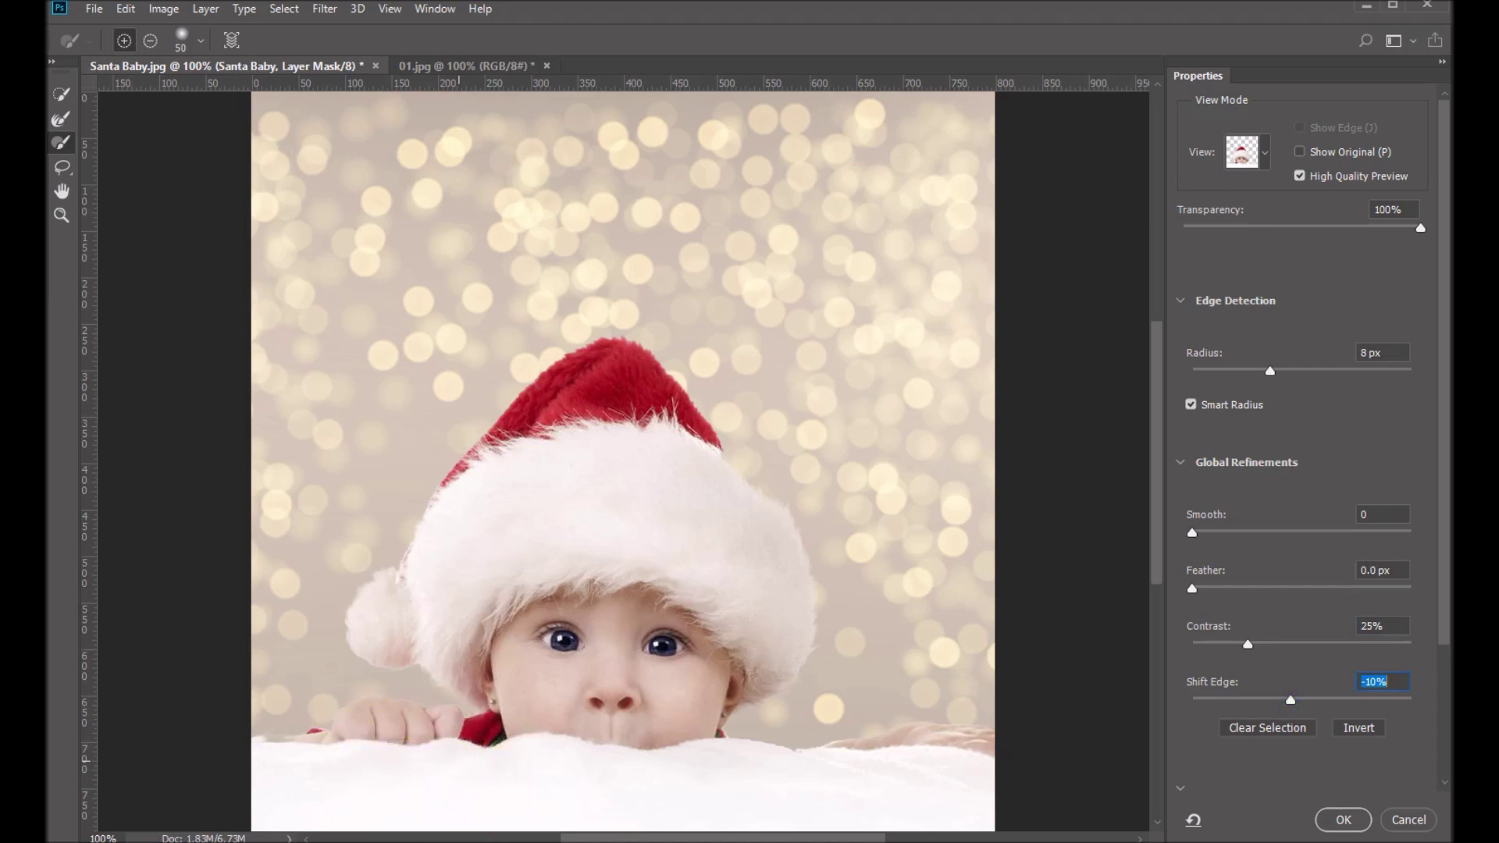
left_click(1343, 821)
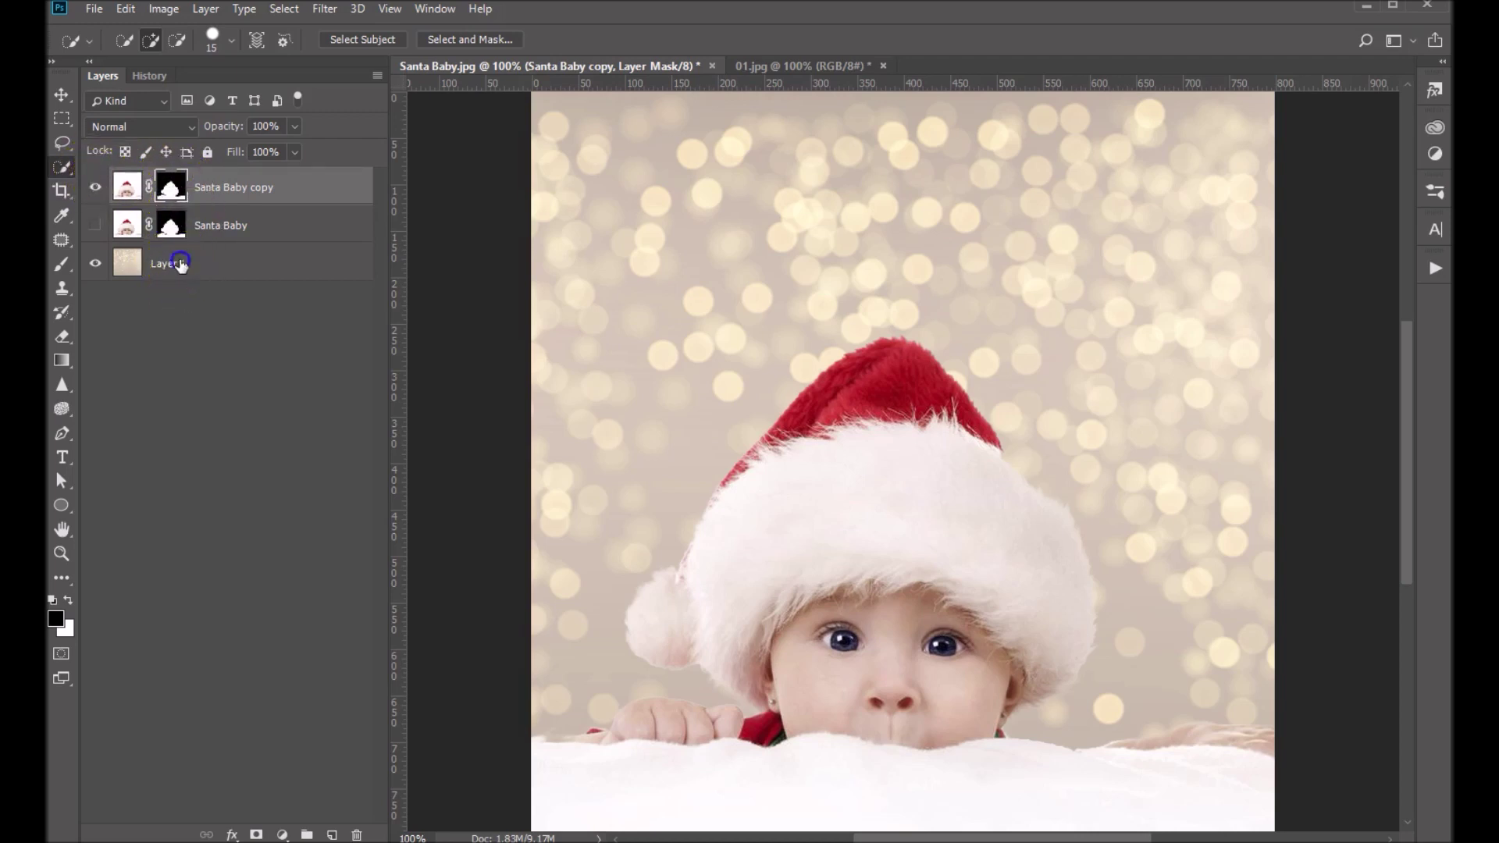
Reposition the bokeh lights background on Layer 1 behind the baby using the Move tool, shifting it mainly to the right
left_click(179, 265)
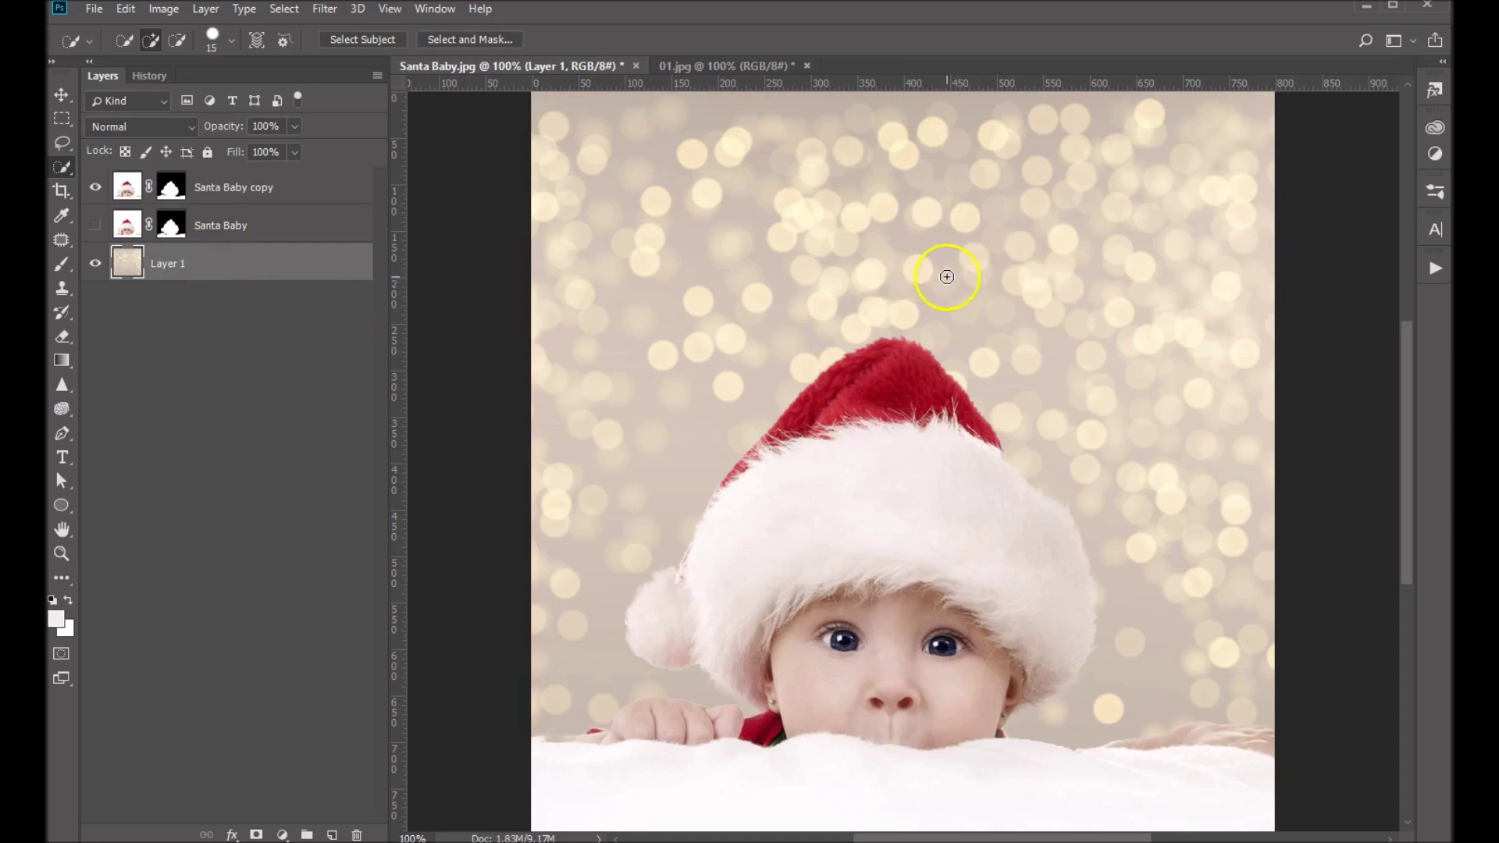
left_click(61, 95)
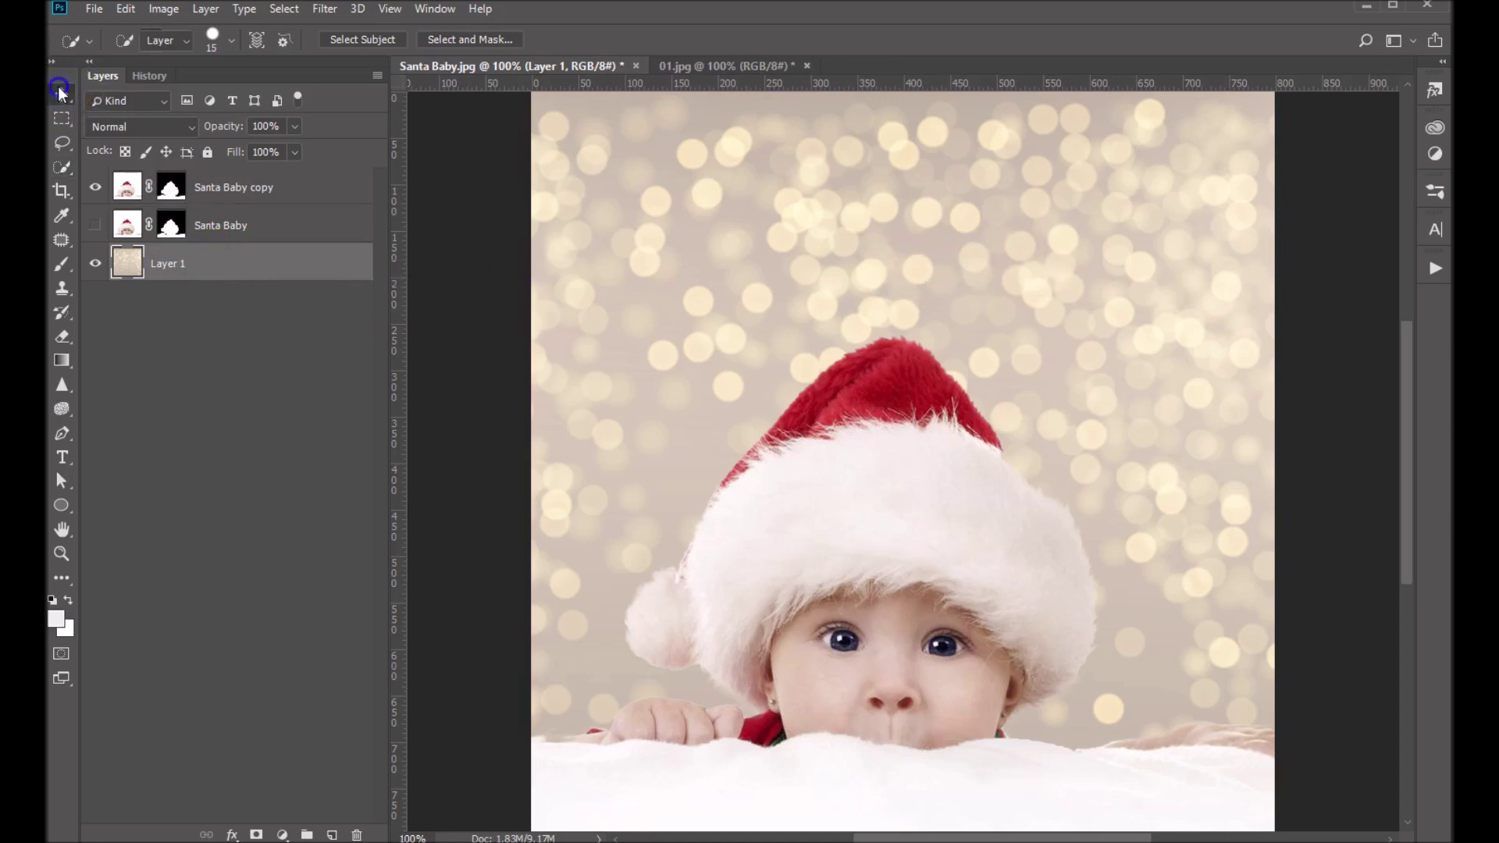
left_click_drag(963, 251, 1064, 245)
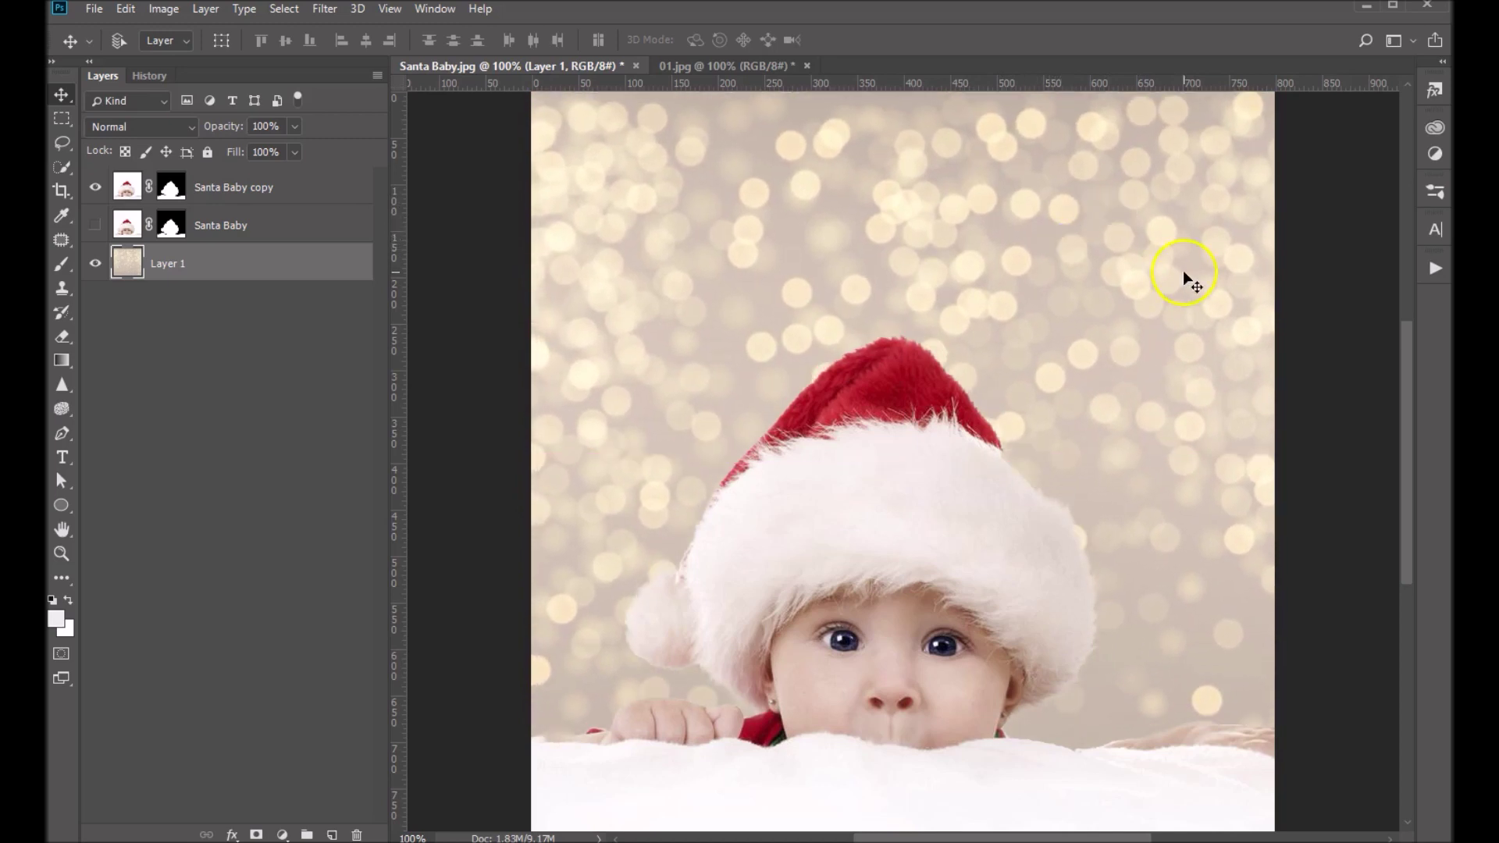